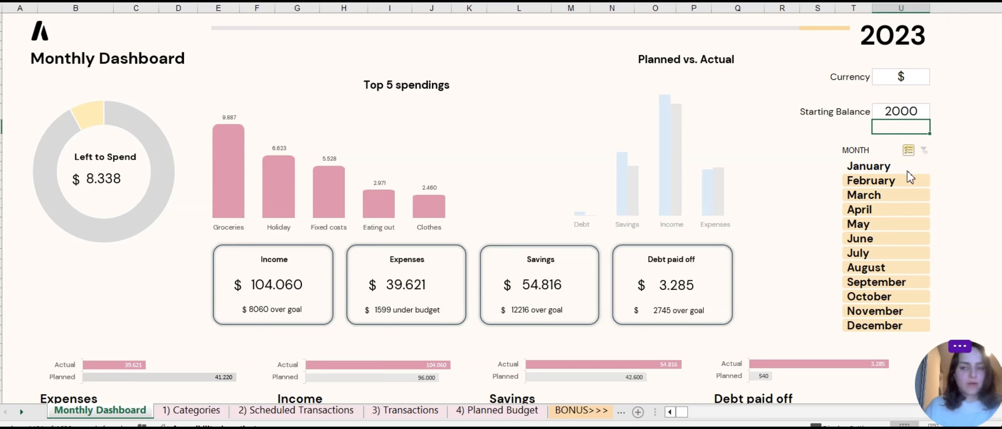
# Filter the dashboard by individual months with the month slicer, then clear the month filter.
pyautogui.click(890, 184)
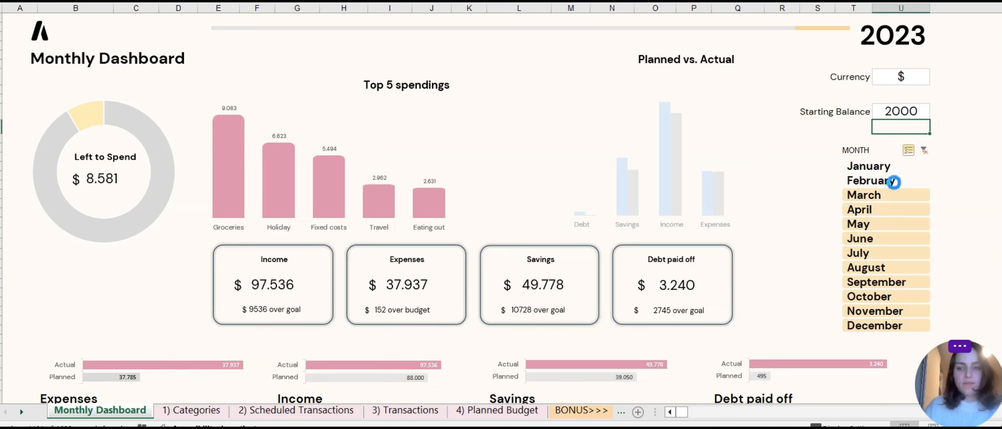
pyautogui.click(898, 198)
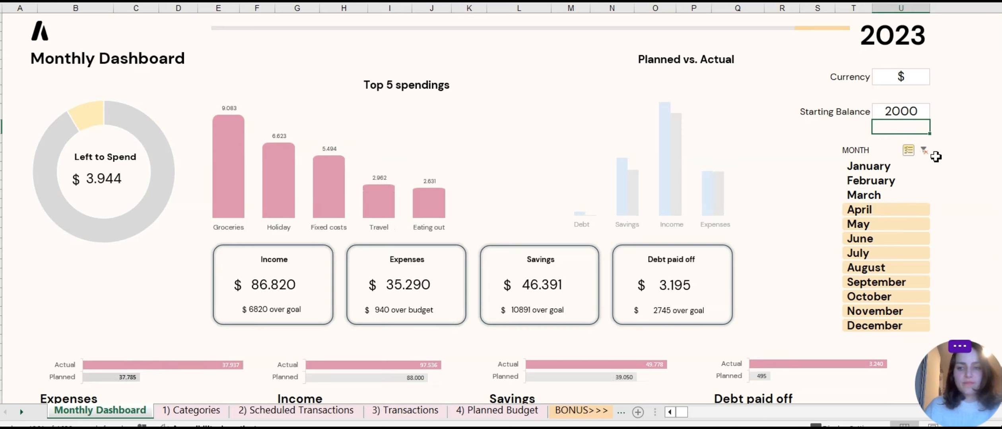
pyautogui.click(895, 195)
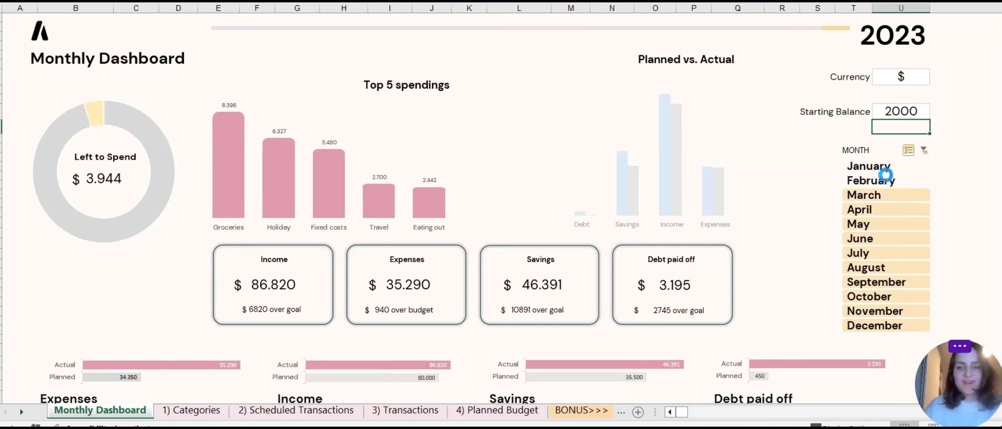
pyautogui.click(889, 181)
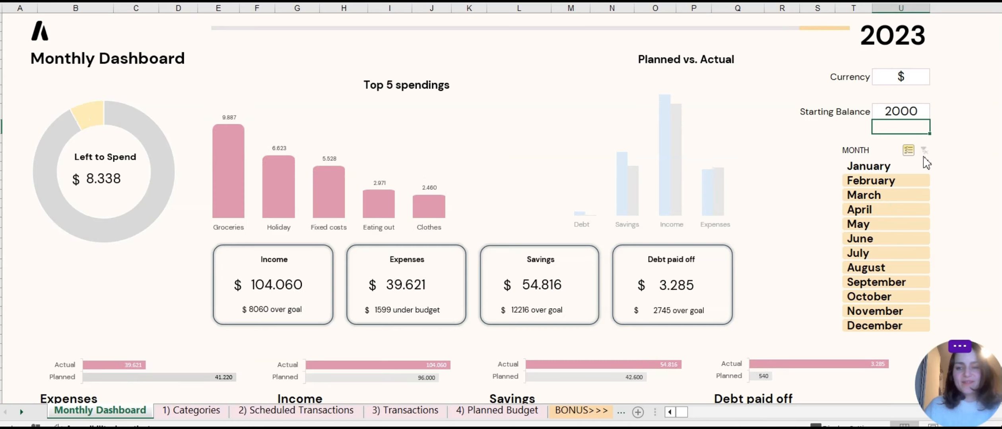
pyautogui.click(924, 152)
# Filter the dashboard to show March only using the month slicer.
pyautogui.click(898, 225)
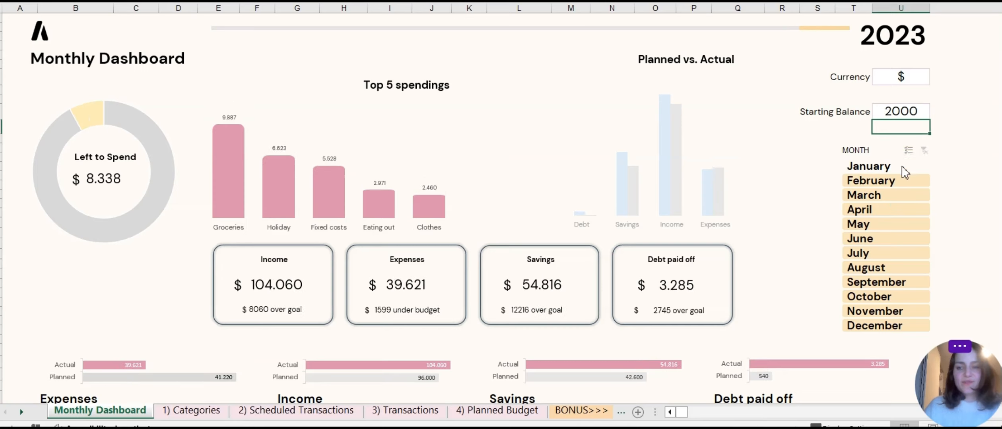
pyautogui.click(864, 195)
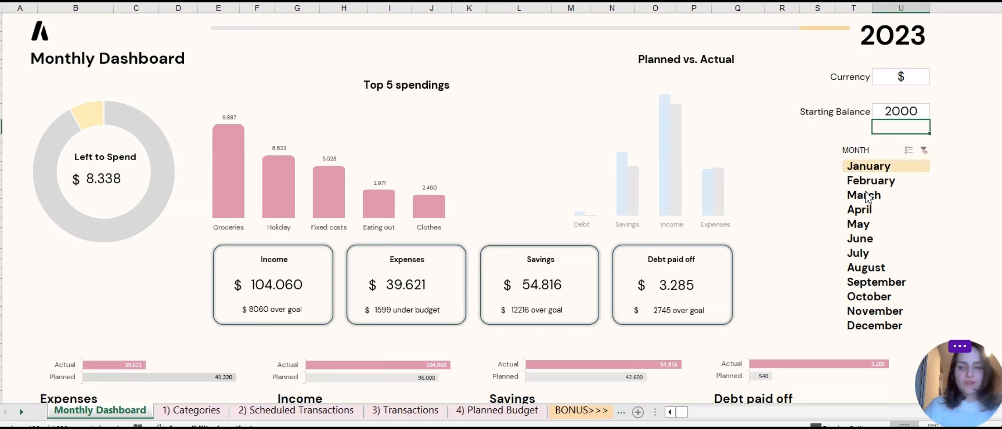
pyautogui.click(877, 195)
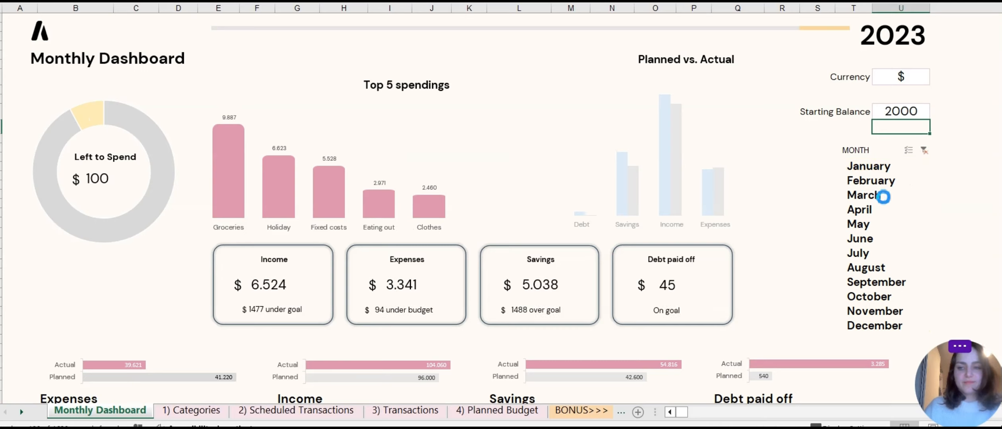
pyautogui.click(893, 197)
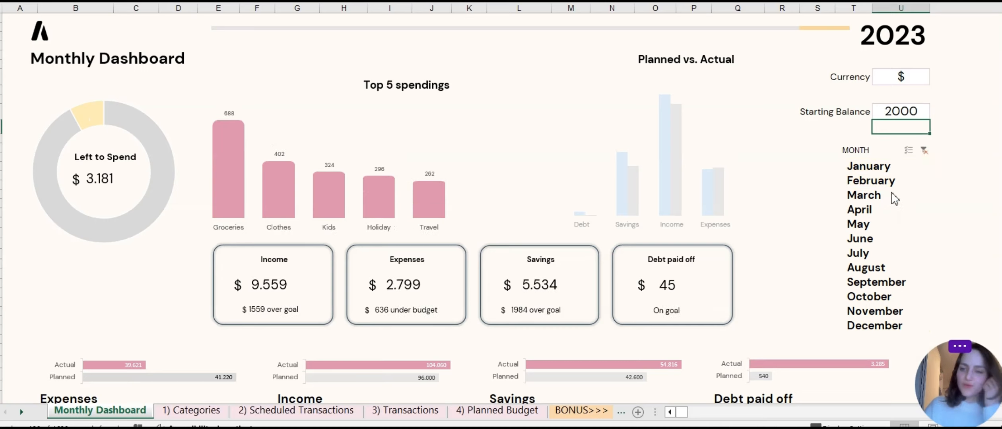
# Enable multi-select on the month slicer, add February and January to March, then clear the filter.
pyautogui.click(909, 151)
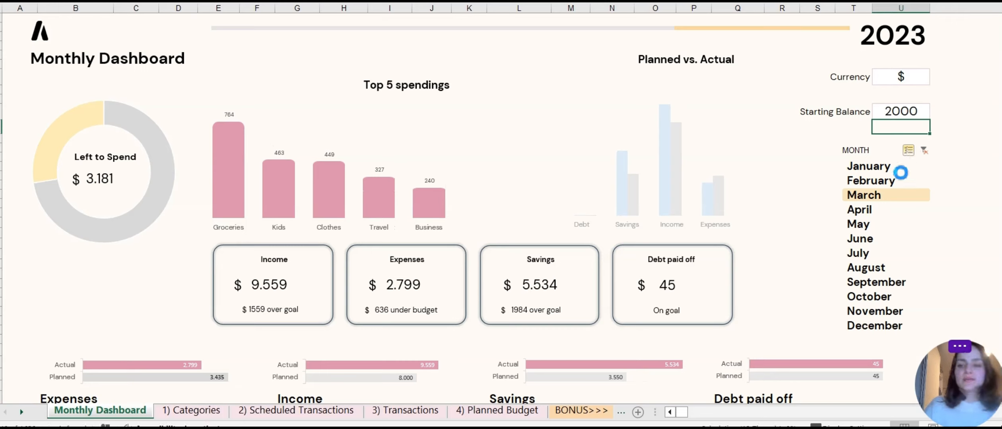
pyautogui.click(902, 178)
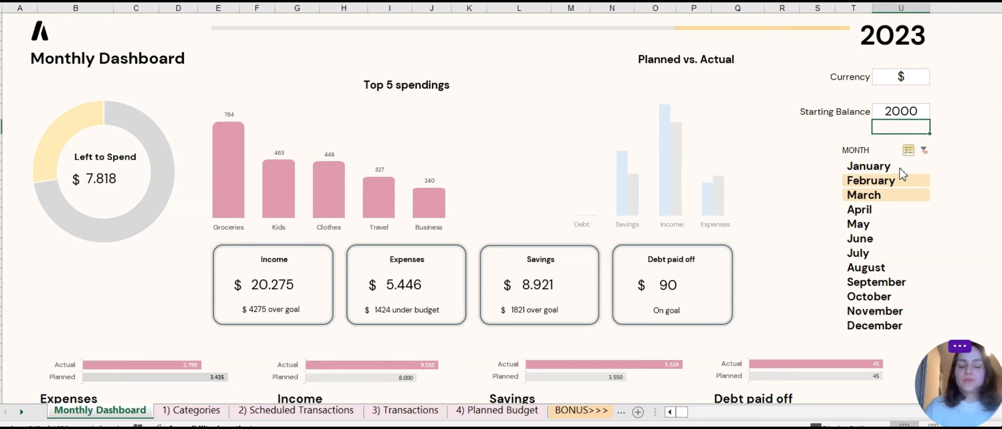
pyautogui.click(901, 167)
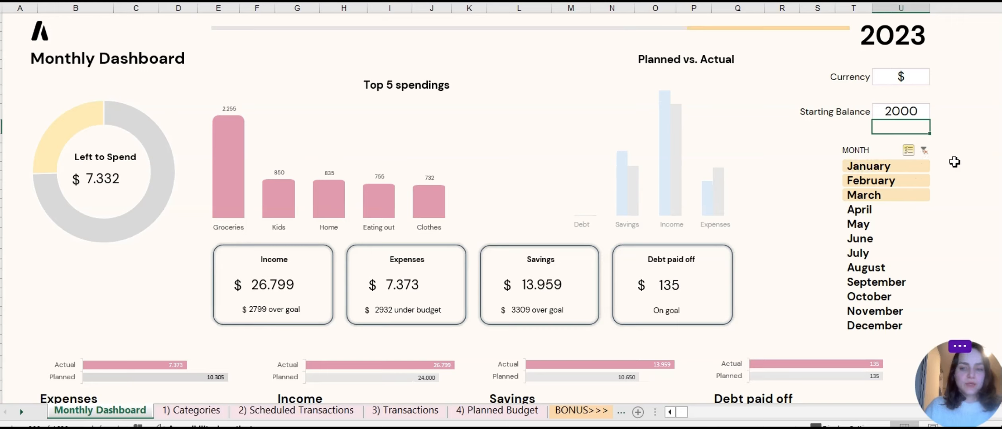
pyautogui.click(924, 152)
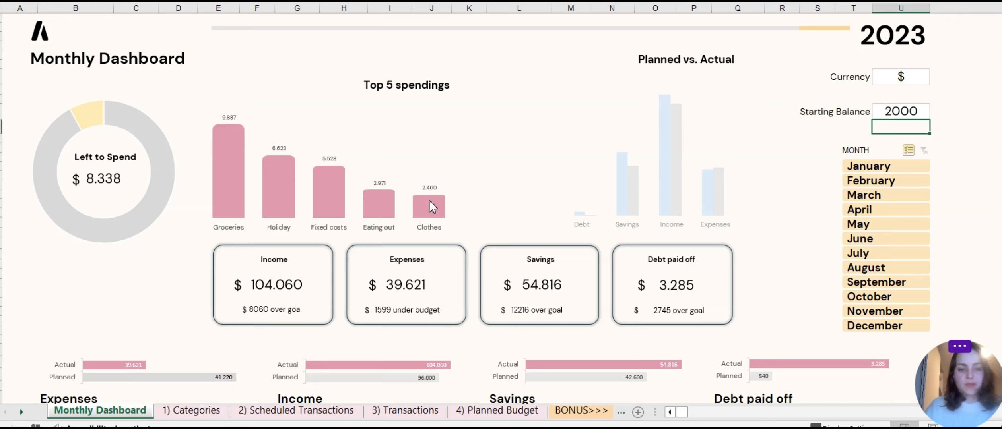
# Examine the dashboard charts and the planned versus actual tables for expenses, income, savings and debt.
pyautogui.moveTo(435, 206)
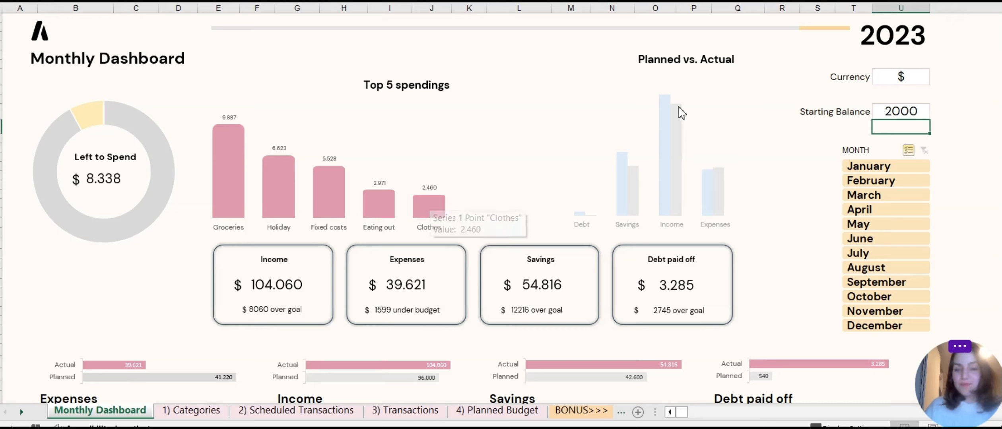
pyautogui.moveTo(681, 112)
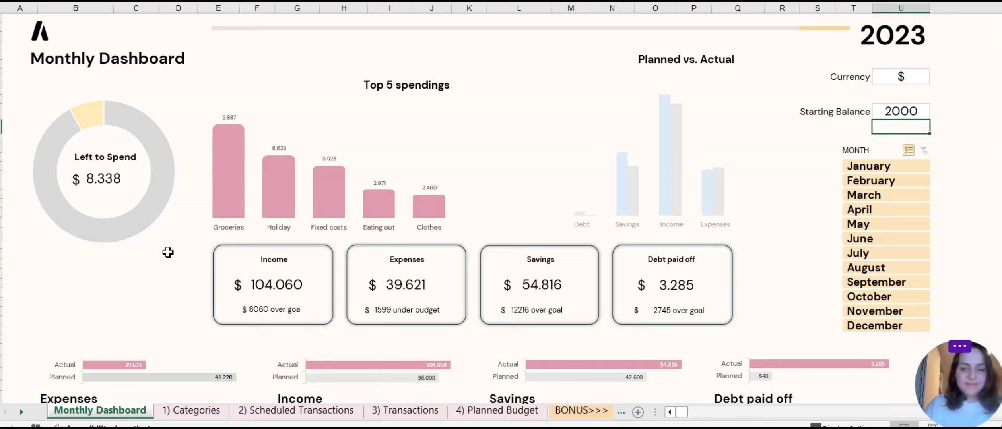
pyautogui.scroll(-3, 168, 253)
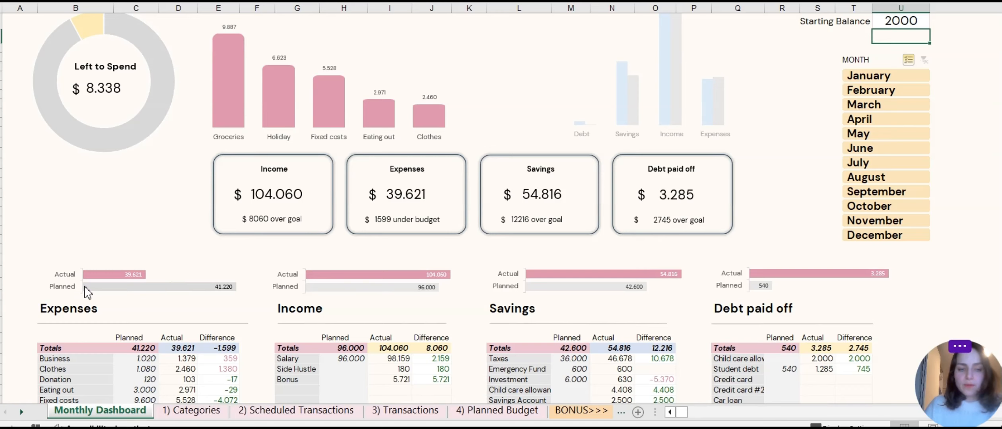
pyautogui.scroll(-1, 93, 257)
pyautogui.scroll(-2, 161, 270)
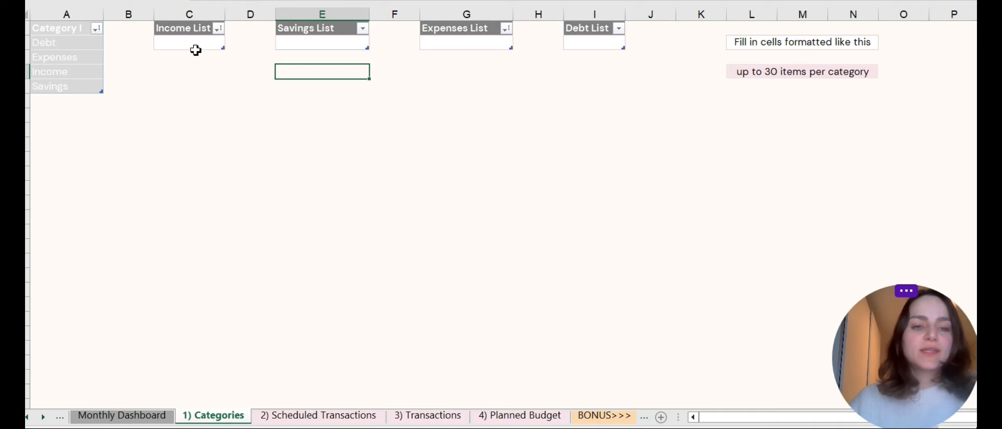
# Fill the Income List with Salary, Side hustle, Vacation allowance and Bonus.
pyautogui.click(196, 50)
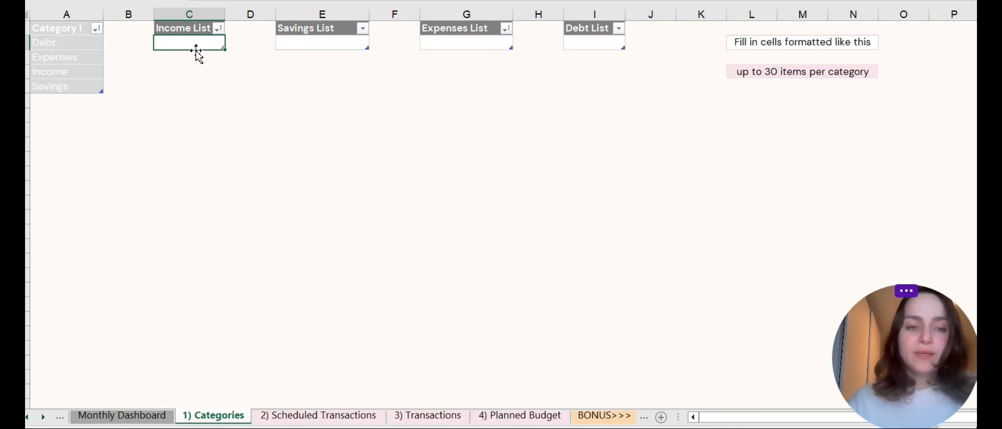
pyautogui.write('Salary')
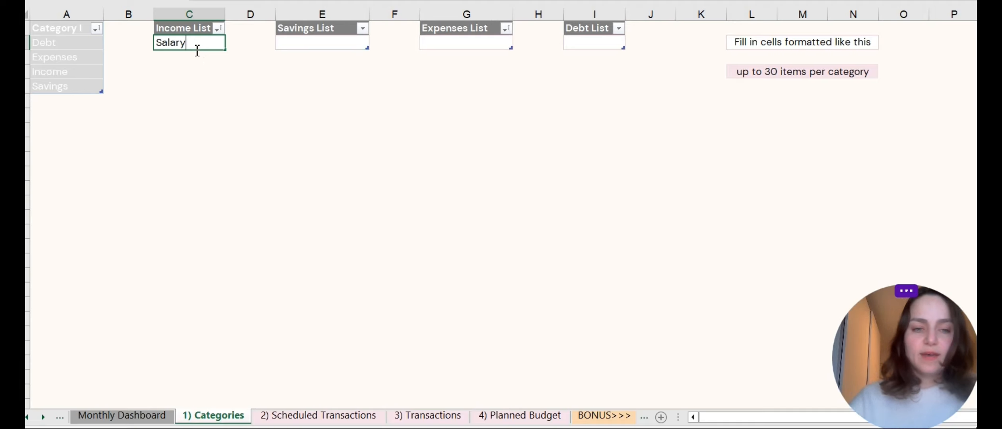
pyautogui.press('Return')
pyautogui.write('Side hustle')
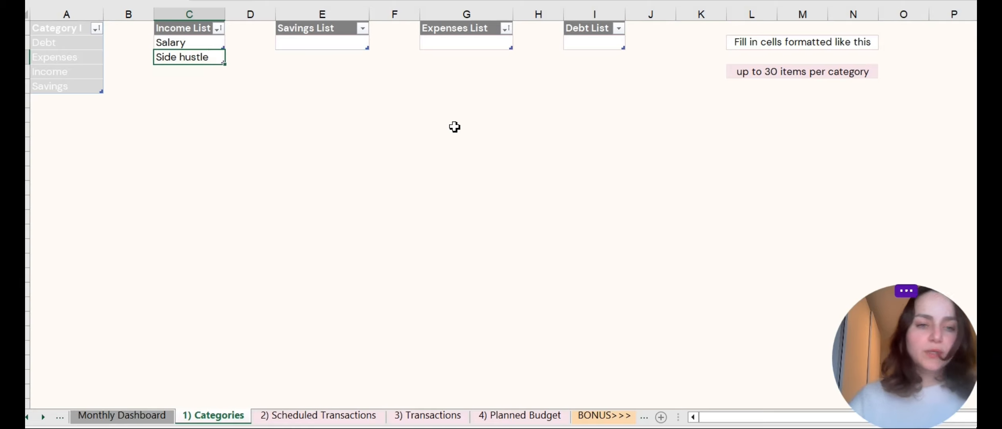
pyautogui.press('Return')
pyautogui.write('Vaction')
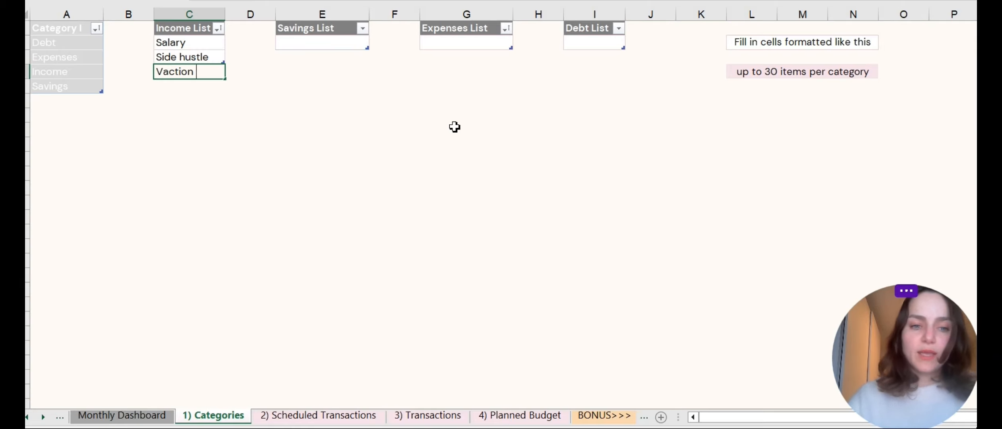
pyautogui.press('BackSpace')
pyautogui.press('BackSpace')
pyautogui.press('BackSpace')
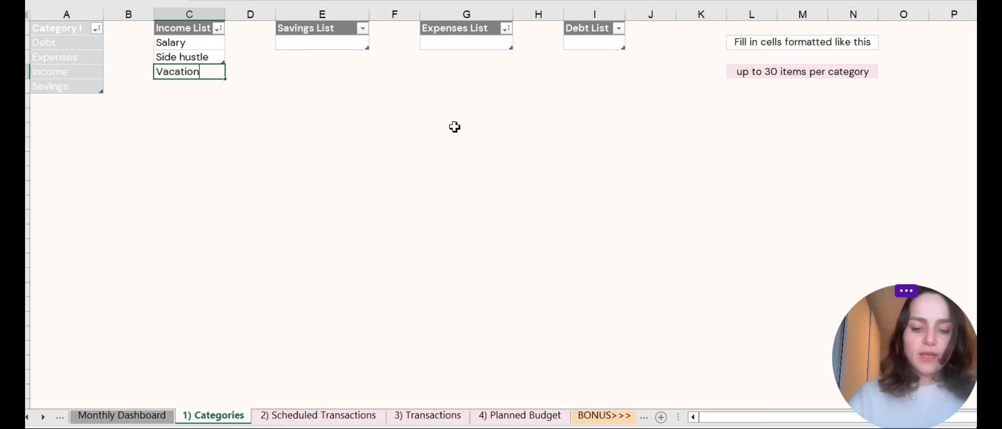
pyautogui.write('ation allowance')
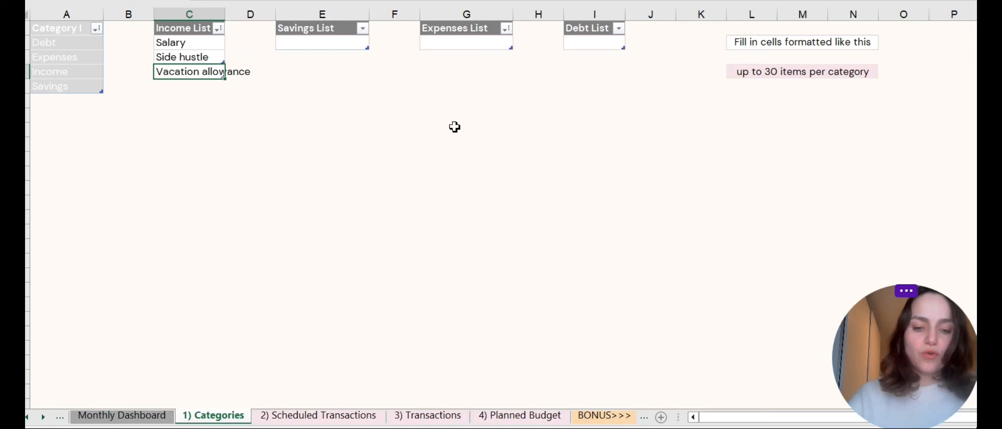
pyautogui.press('Return')
pyautogui.write('Bonus')
pyautogui.press('Return')
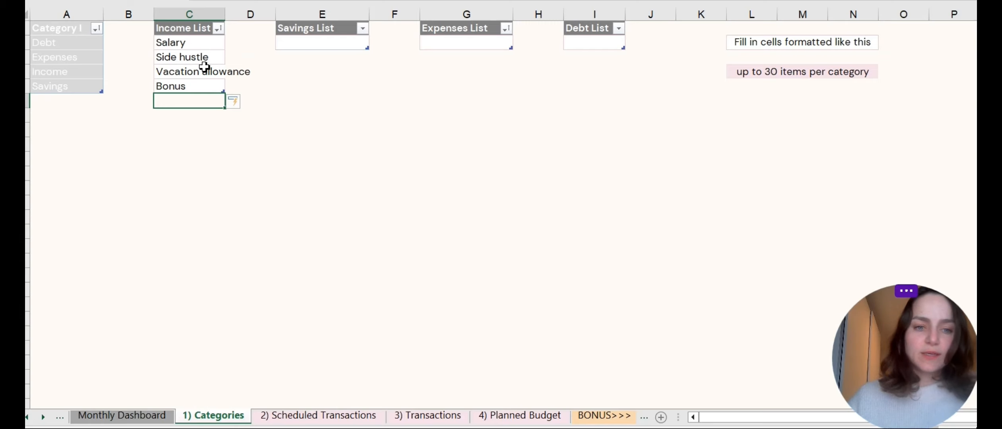
# Fill the Savings List with Emergency fund, College fund, Down payment house, Car and Vacation.
pyautogui.click(305, 46)
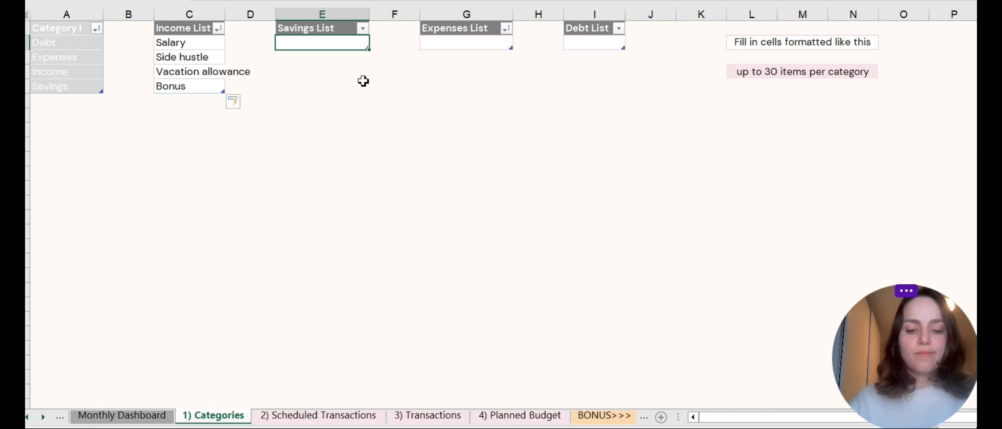
pyautogui.write('Emergency fund')
pyautogui.press('Return')
pyautogui.write('College fund')
pyautogui.press('Return')
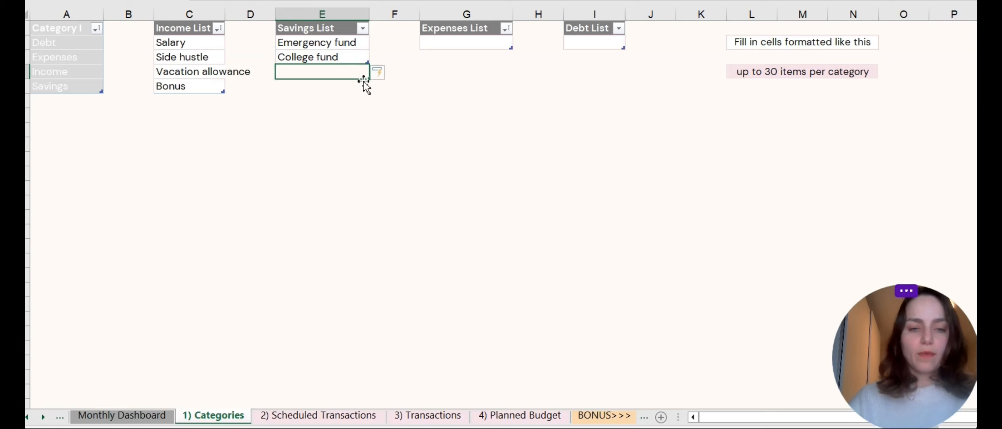
pyautogui.write('Down payme')
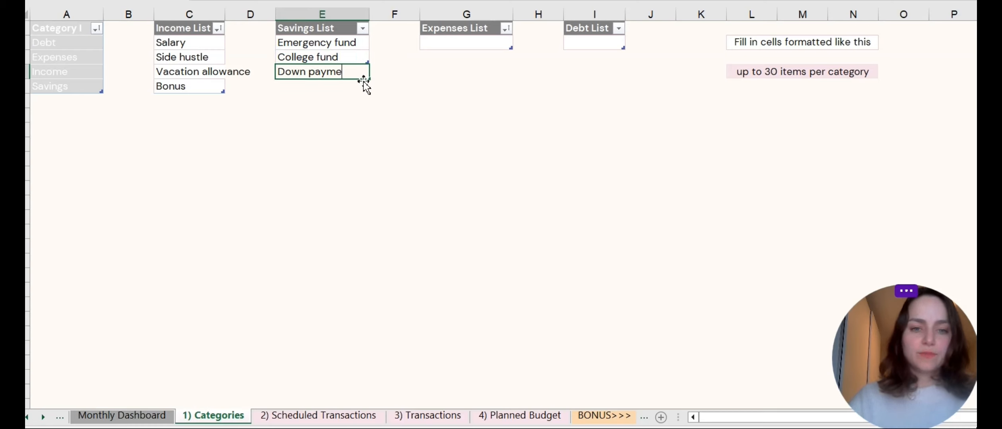
pyautogui.write('nt house')
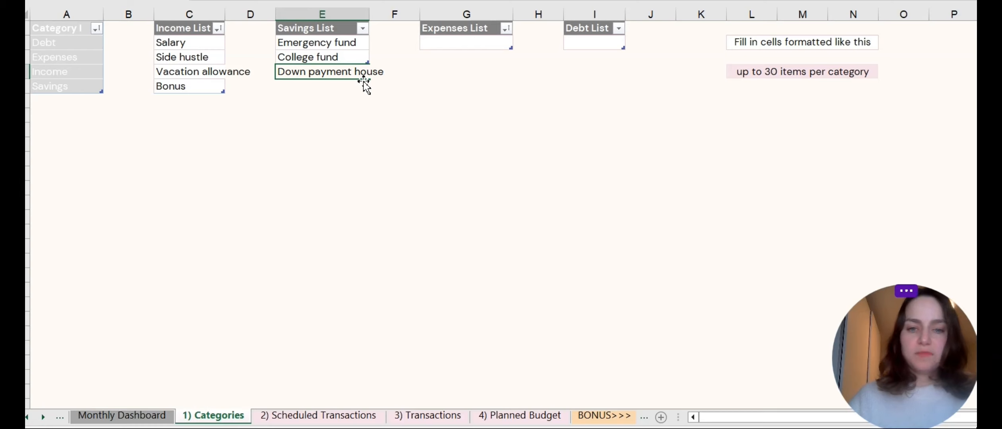
pyautogui.press('Return')
pyautogui.write('Car')
pyautogui.press('Return')
pyautogui.write('Vact')
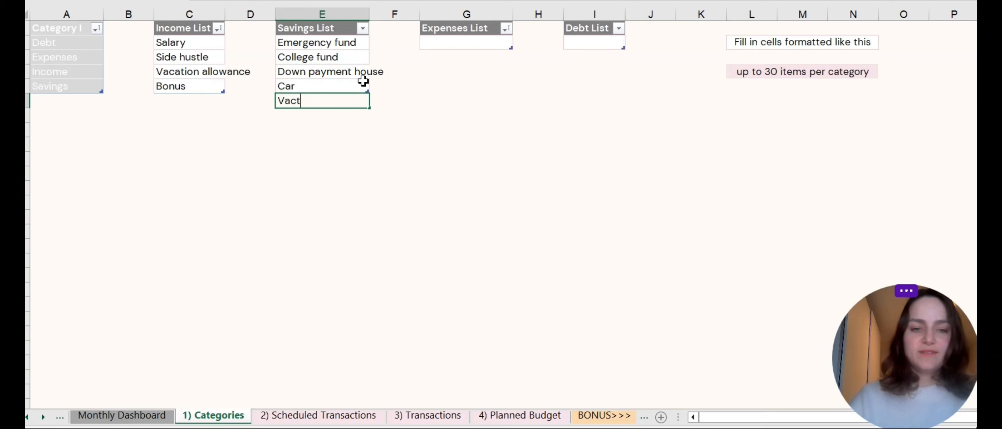
pyautogui.press('BackSpace')
pyautogui.write('ation')
pyautogui.press('Return')
# Fill the Expenses List with Groceries, Rent, Utilities, Subscriptions and Enterntainment.
pyautogui.click(403, 59)
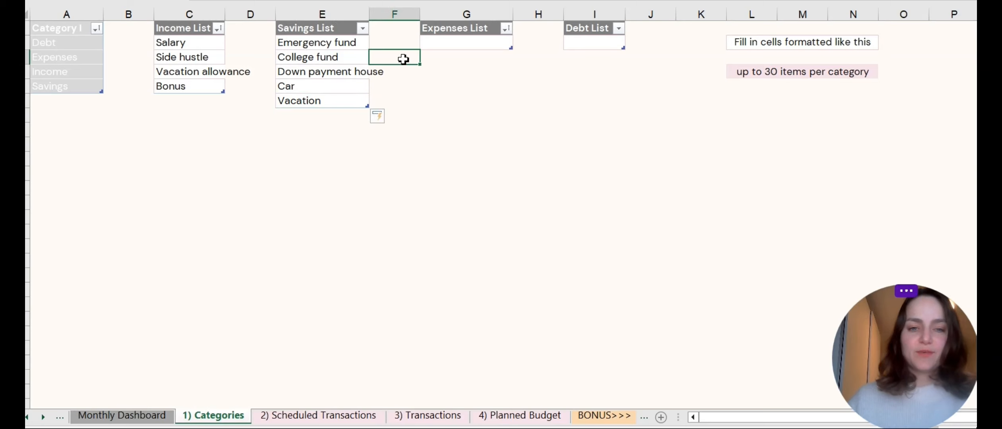
pyautogui.click(456, 43)
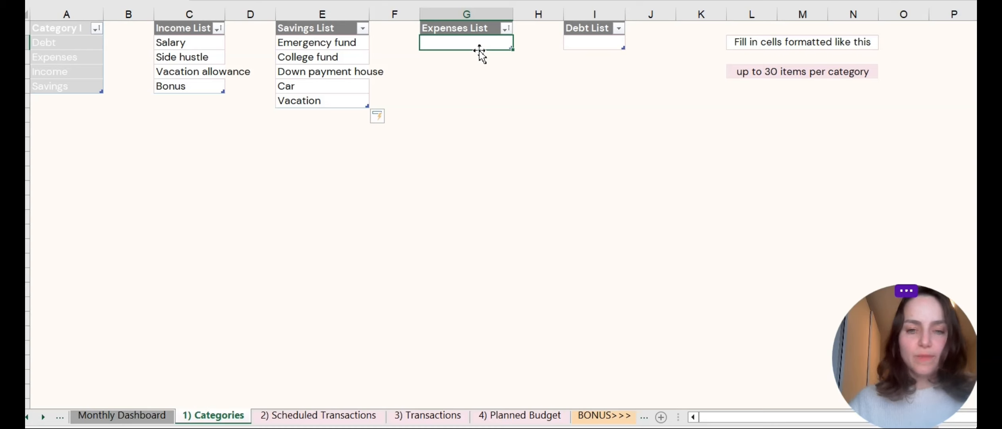
pyautogui.write('Grocerie')
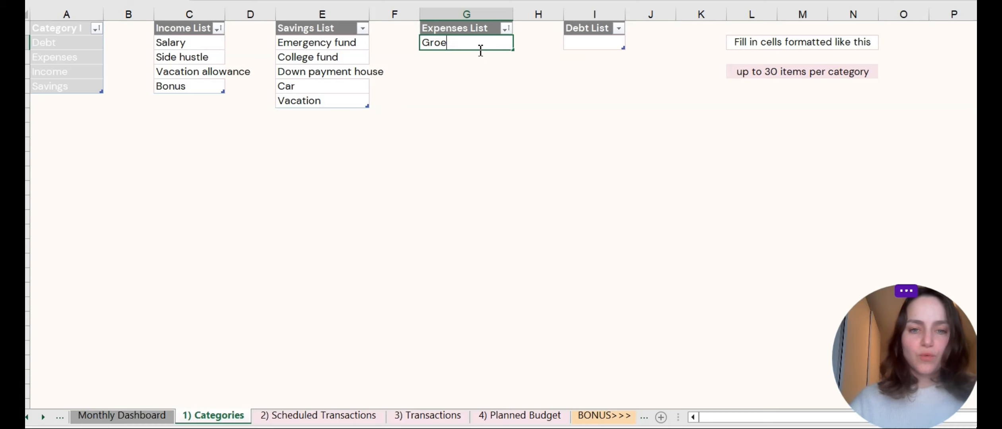
pyautogui.write('s')
pyautogui.press('Return')
pyautogui.write('Rent')
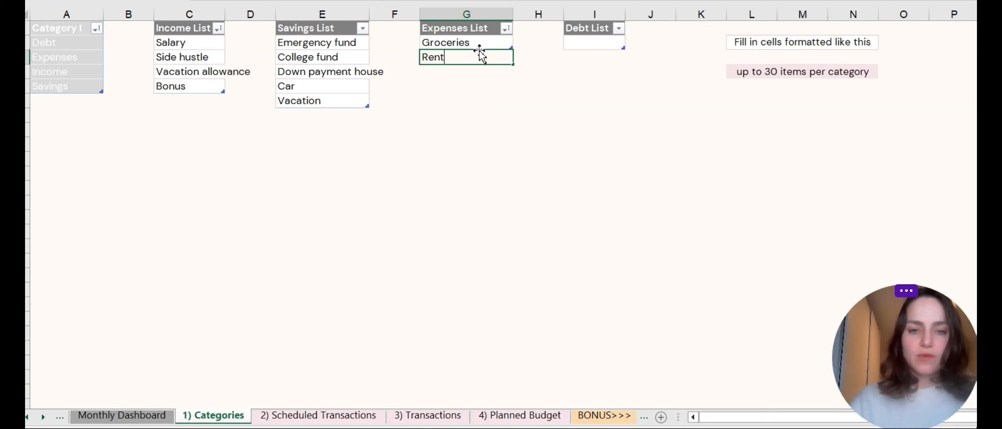
pyautogui.press('Return')
pyautogui.write('Utilities')
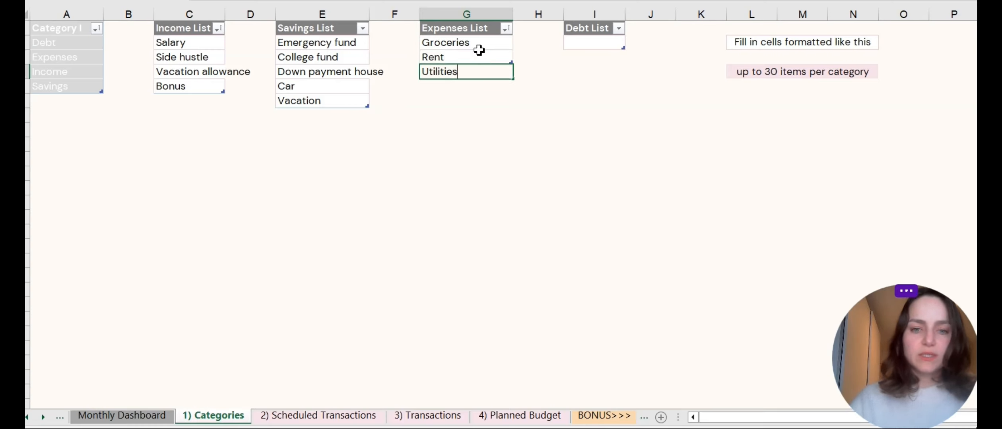
pyautogui.press('Return')
pyautogui.write('Subscriptio')
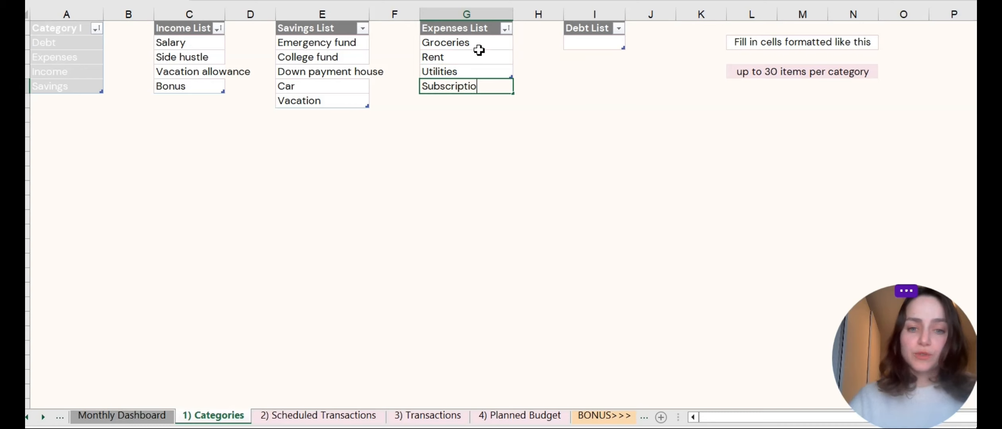
pyautogui.write('ns')
pyautogui.press('Return')
pyautogui.write('En')
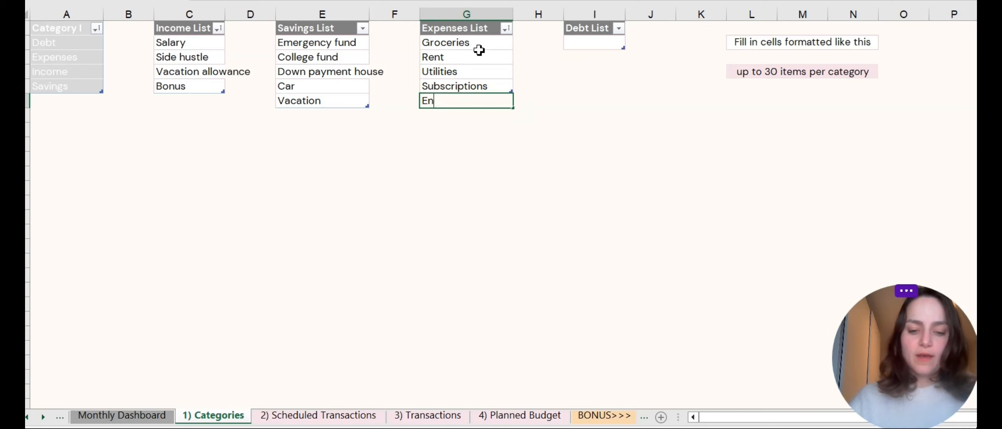
pyautogui.write('terntai')
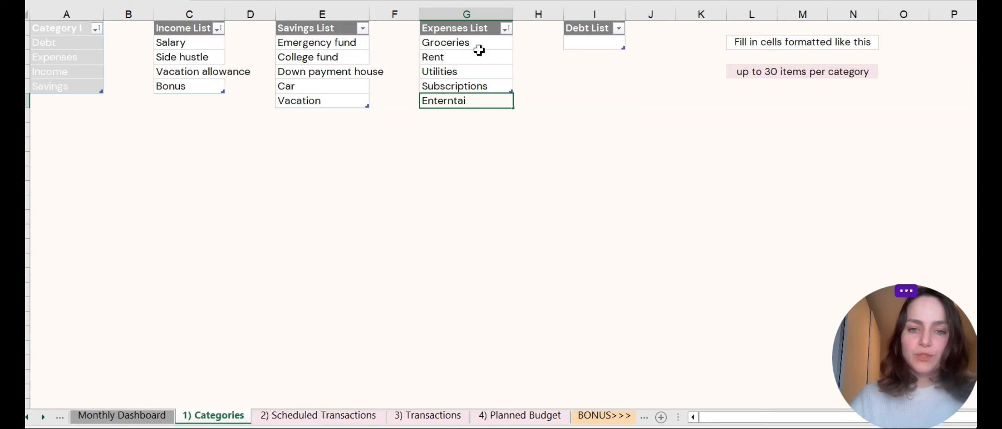
pyautogui.write('nment')
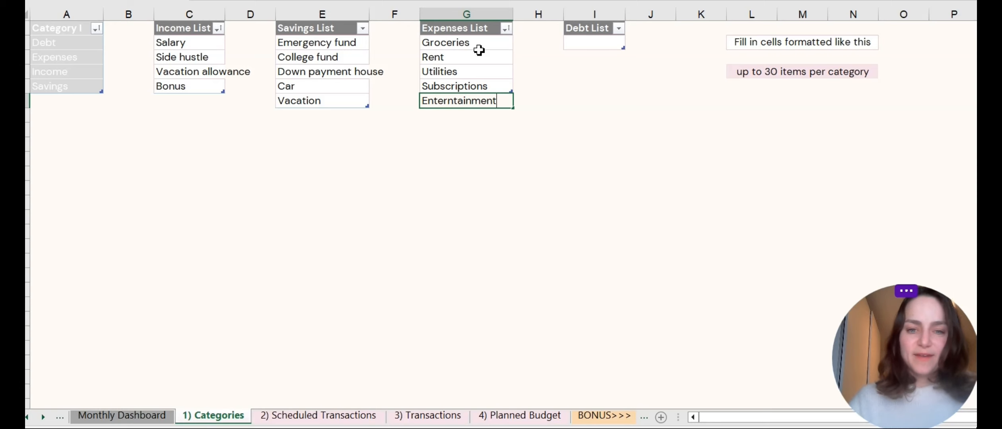
pyautogui.press('Return')
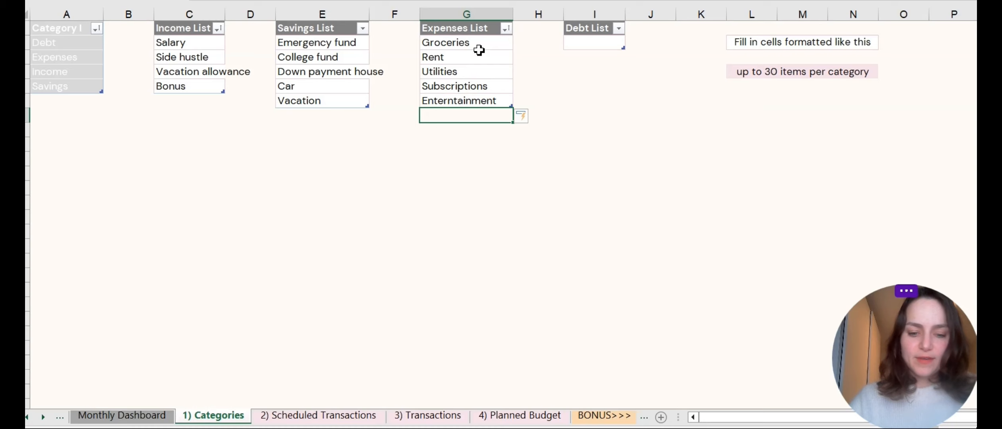
# Continue the Expenses List with Kids, Phone, Internet, Coffee, Eating out, Travel and Car.
pyautogui.write('R')
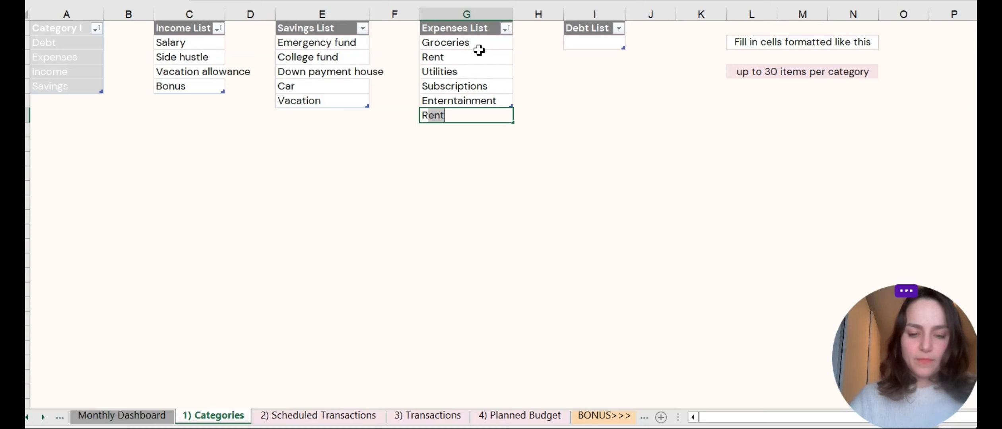
pyautogui.press('BackSpace')
pyautogui.press('BackSpace')
pyautogui.write('Kid')
pyautogui.press('Return')
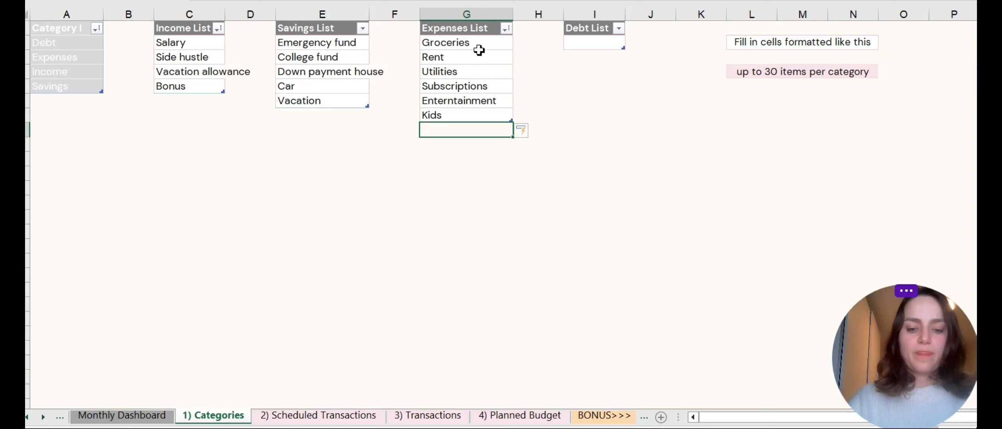
pyautogui.write('Phone')
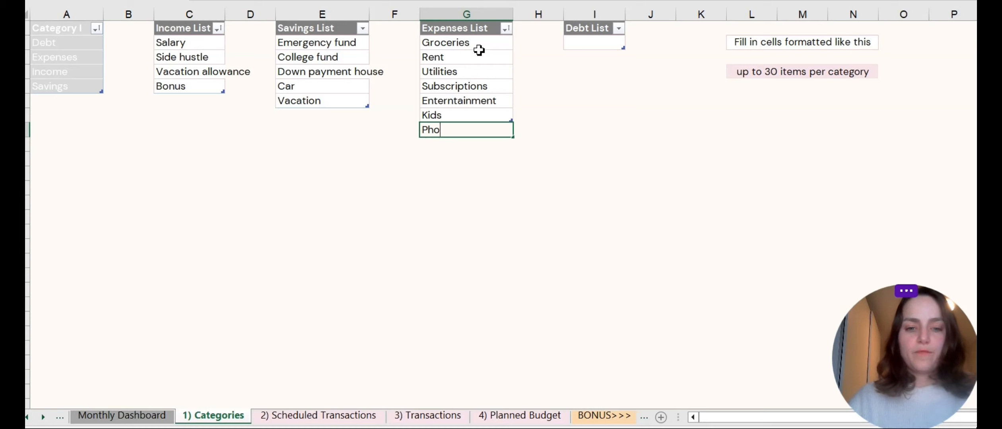
pyautogui.press('Return')
pyautogui.write('Interet')
pyautogui.press('BackSpace')
pyautogui.press('BackSpace')
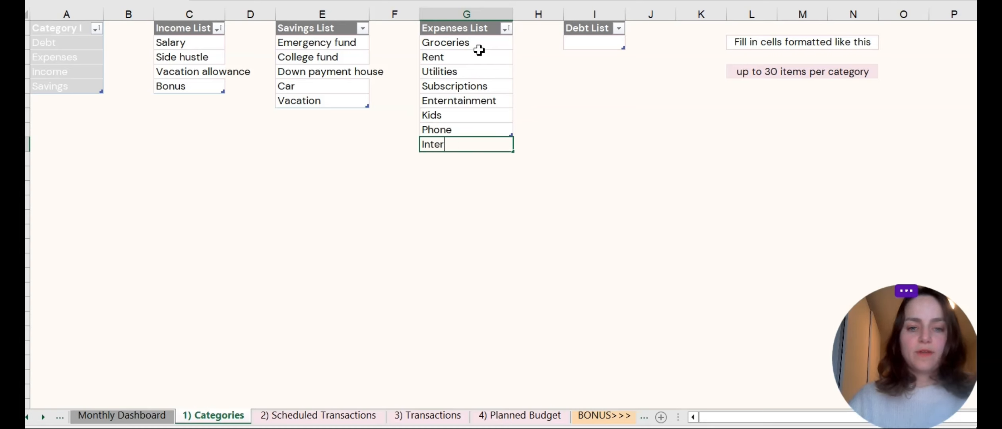
pyautogui.write('net')
pyautogui.press('Return')
pyautogui.write('Coffe')
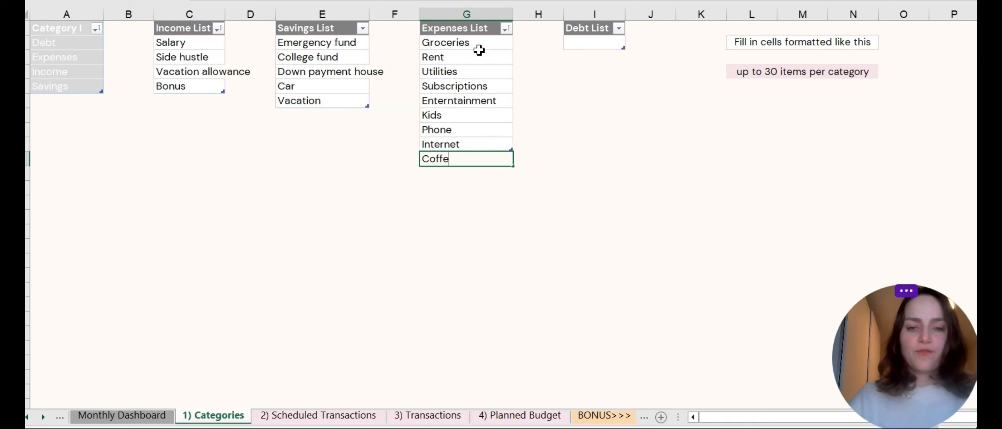
pyautogui.write('e')
pyautogui.press('Return')
pyautogui.write('Eating out')
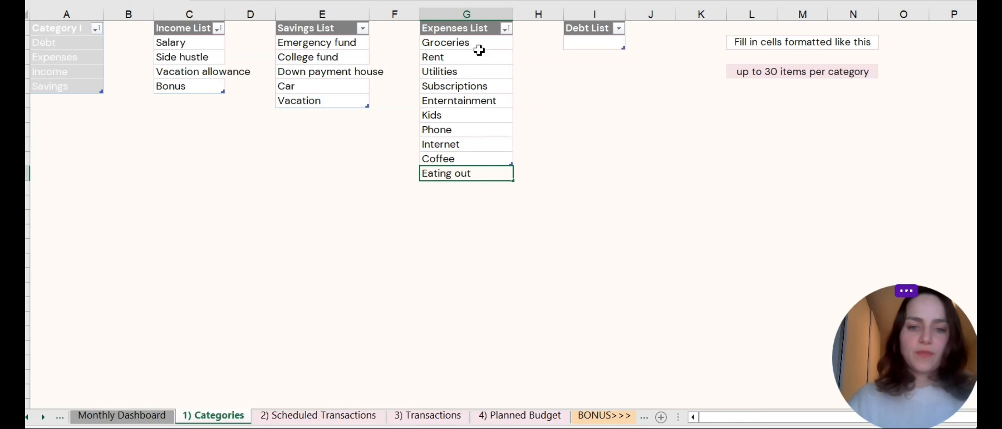
pyautogui.press('Return')
pyautogui.write('Travel Car')
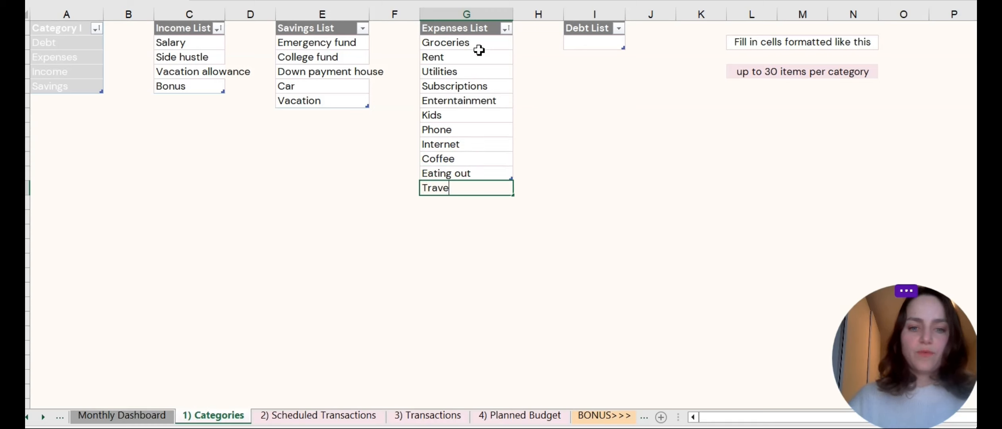
pyautogui.press('BackSpace')
pyautogui.press('BackSpace')
pyautogui.press('BackSpace')
pyautogui.press('BackSpace')
pyautogui.press('Return')
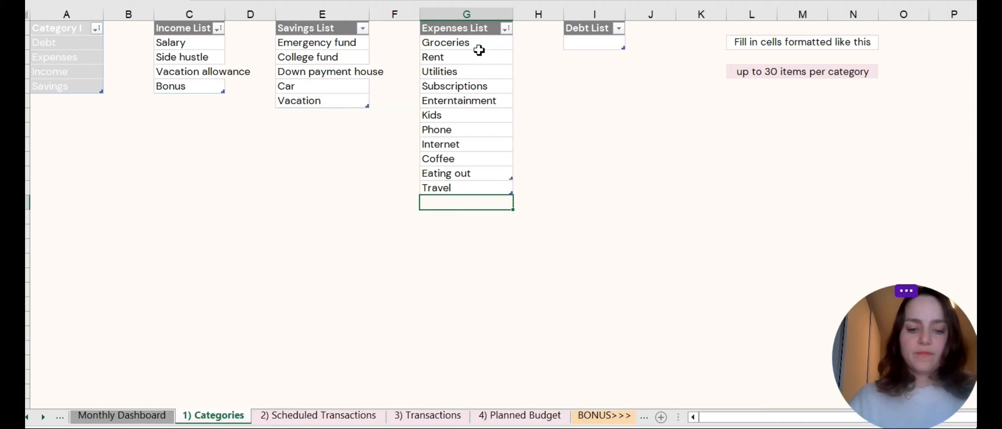
pyautogui.write('Car')
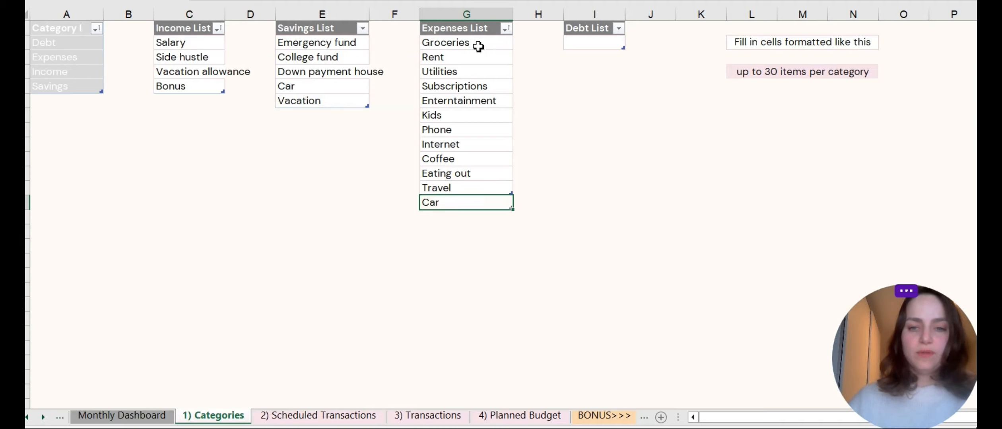
pyautogui.press('Return')
# Fill the Debt List with Car lease, Credit card, Personal loan and Student debt.
pyautogui.click(601, 44)
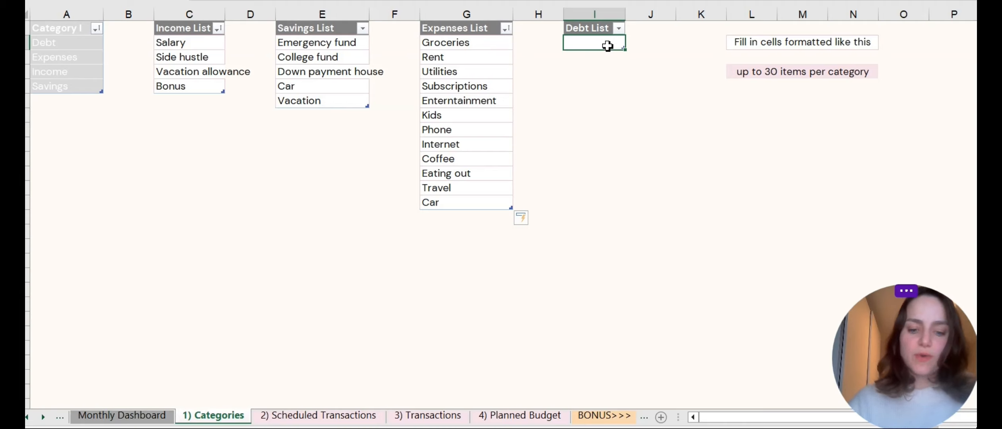
pyautogui.write('Car lease')
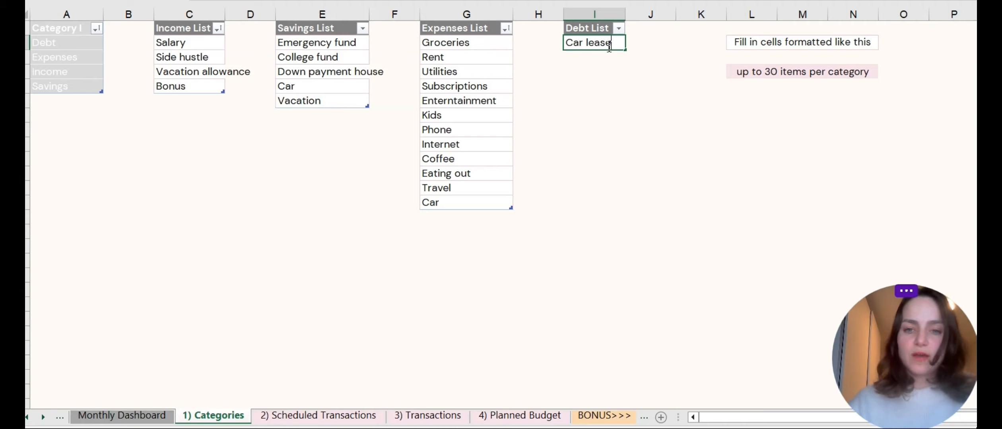
pyautogui.press('Return')
pyautogui.write('C')
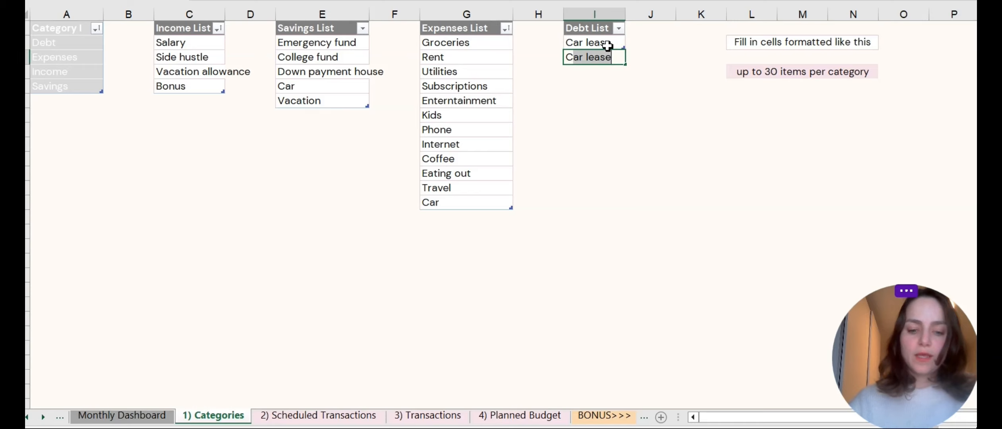
pyautogui.write('redit card')
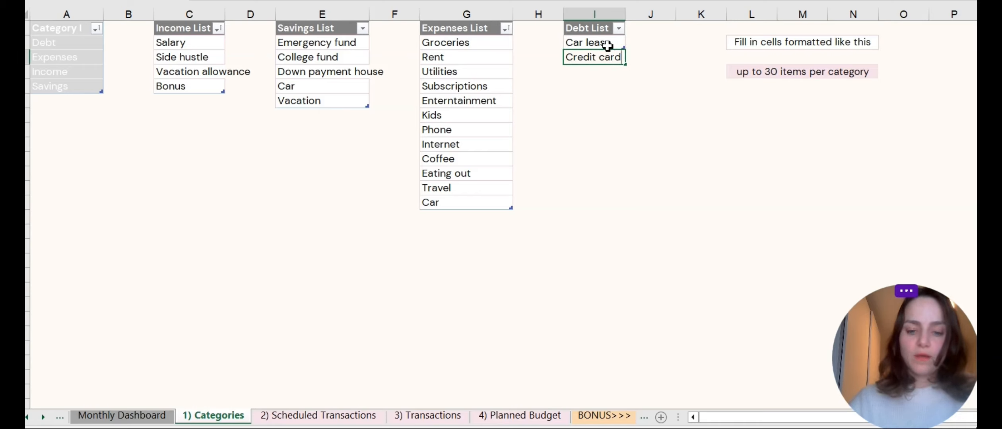
pyautogui.press('Return')
pyautogui.write('Personal loan')
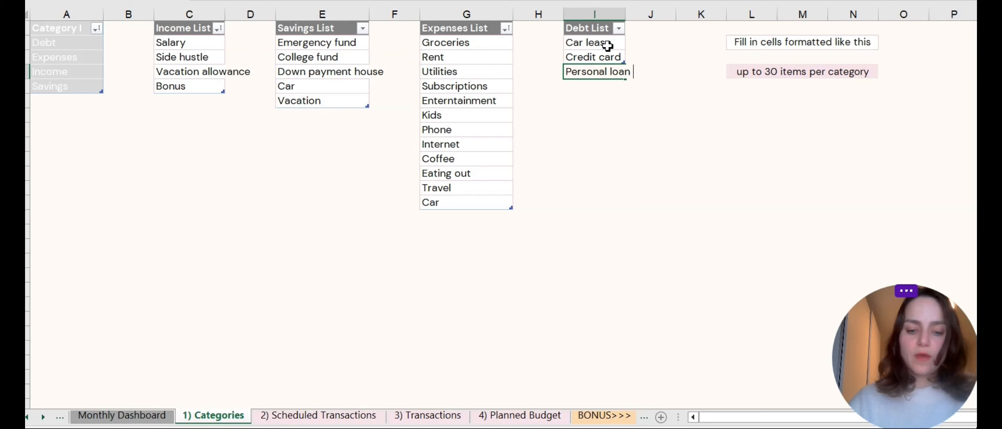
pyautogui.press('Return')
pyautogui.write('Student debt')
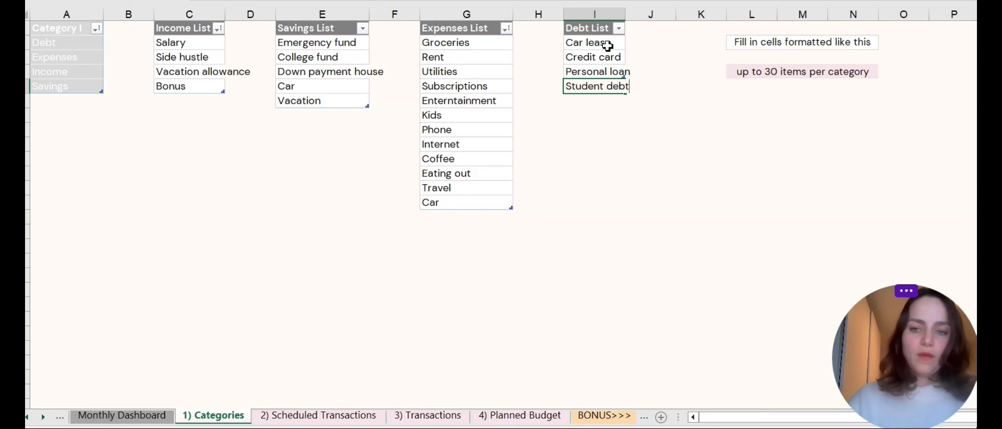
pyautogui.press('Return')
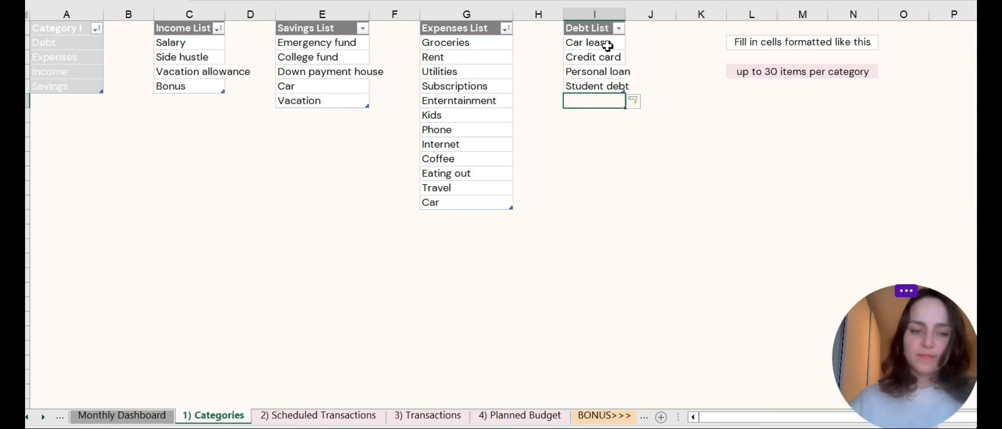
# On the Scheduled Transactions sheet, set the month to 3 and the year to 2024.
pyautogui.click(309, 416)
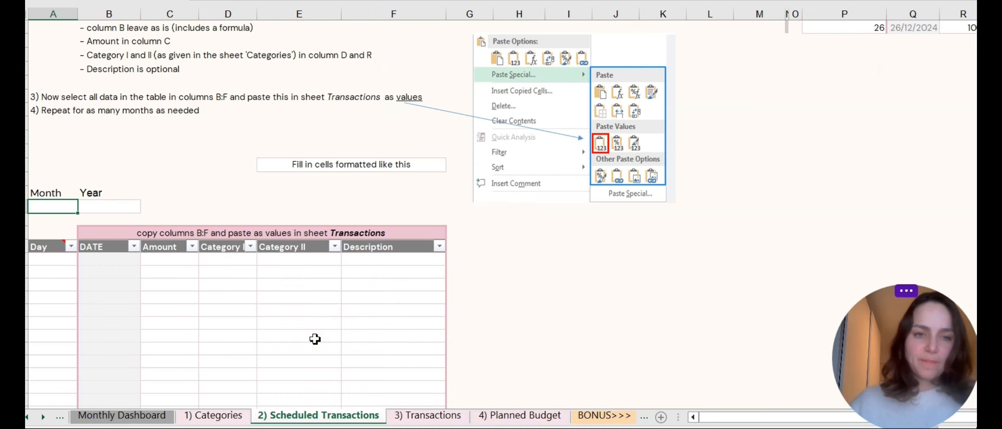
pyautogui.scroll(2, 381, 202)
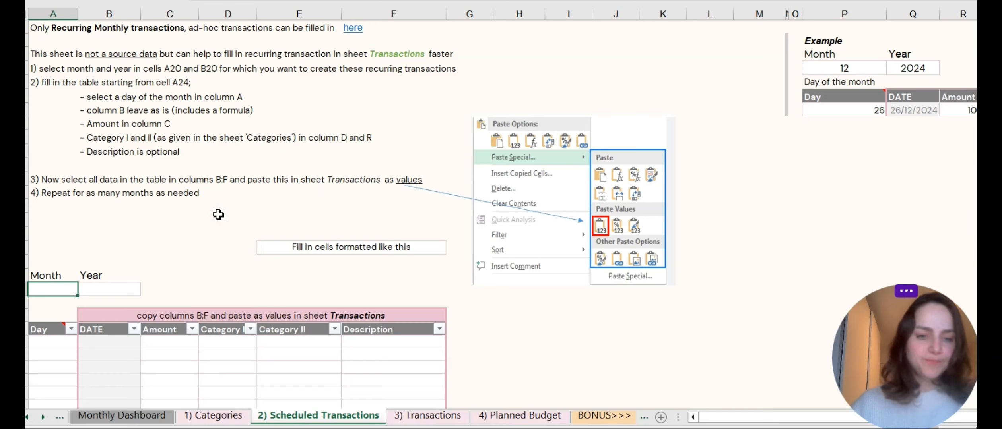
pyautogui.scroll(-2, 218, 214)
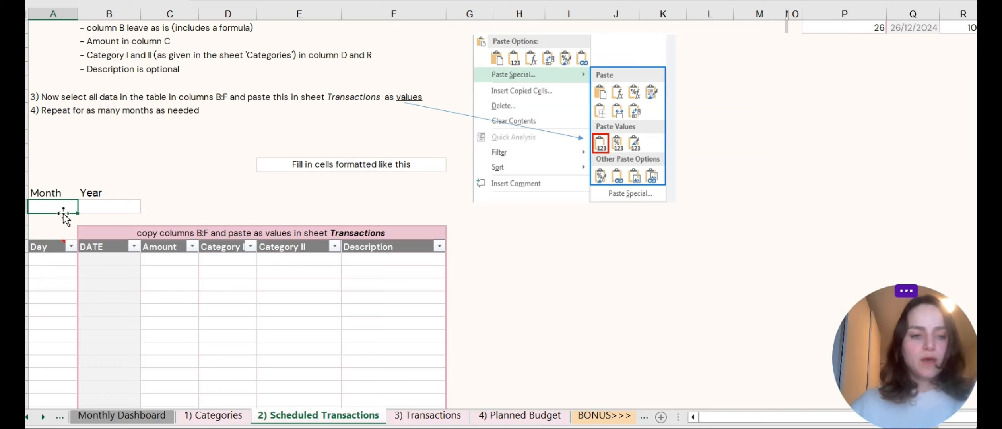
pyautogui.write('3')
pyautogui.click(110, 206)
pyautogui.write('2024')
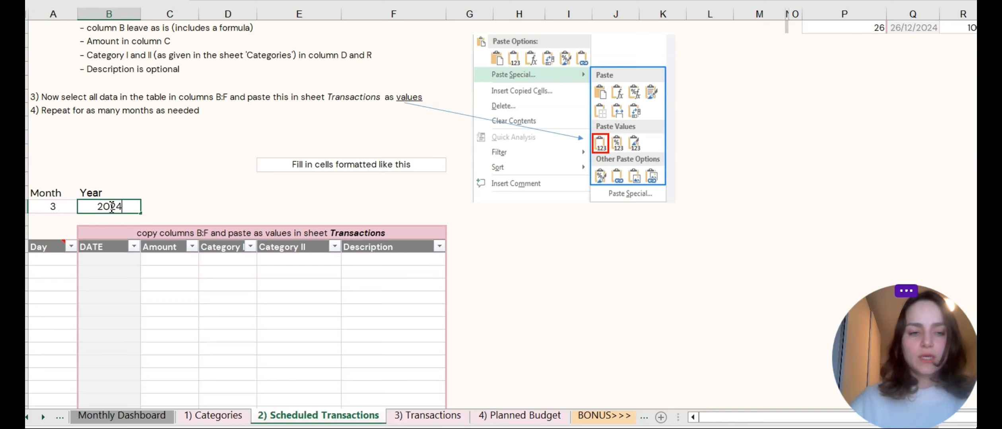
# Add a recurring transaction on day 14 for 1700, with Category Expenses and Category II Rent.
pyautogui.click(62, 259)
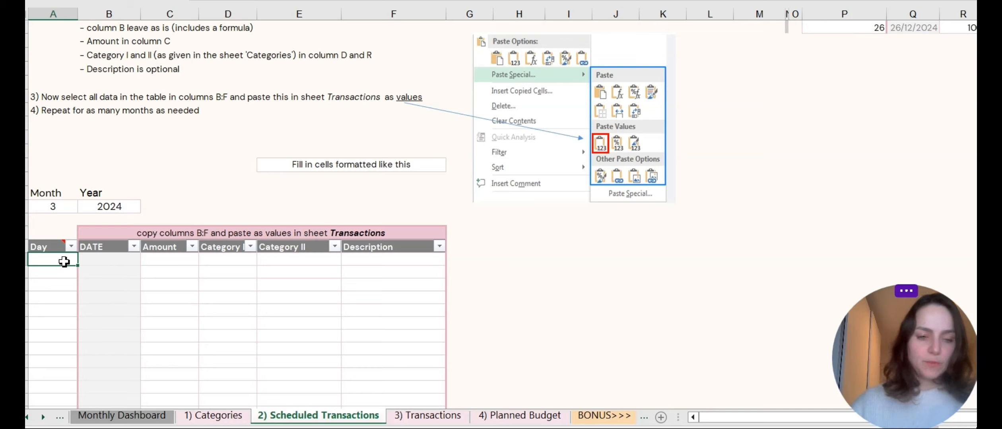
pyautogui.write('14')
pyautogui.press('Tab')
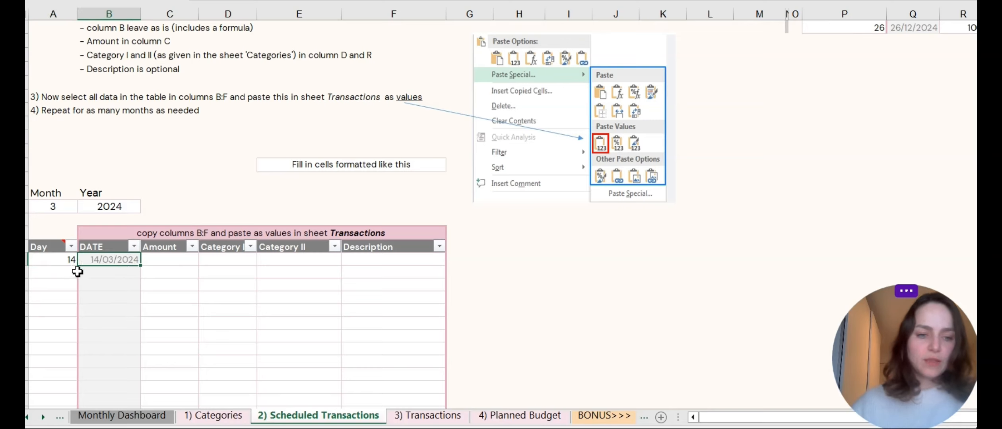
pyautogui.click(160, 262)
pyautogui.write('1700')
pyautogui.click(225, 269)
pyautogui.click(239, 259)
pyautogui.click(262, 259)
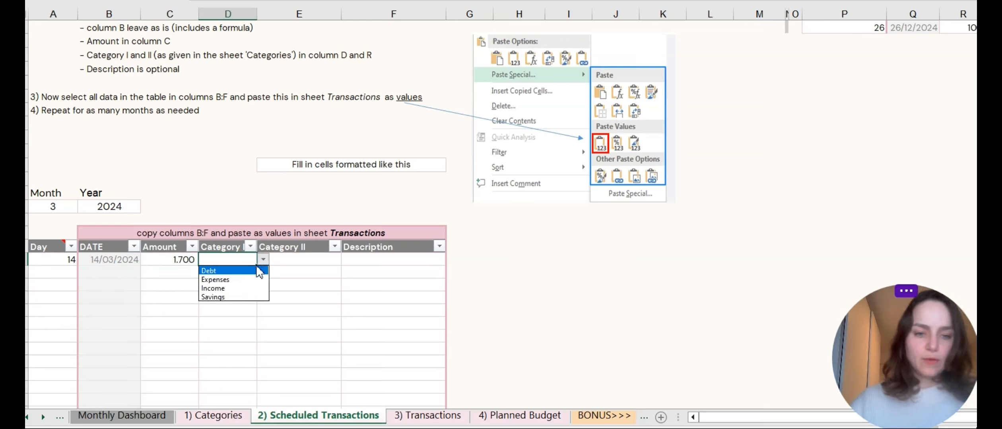
pyautogui.click(259, 280)
pyautogui.click(313, 259)
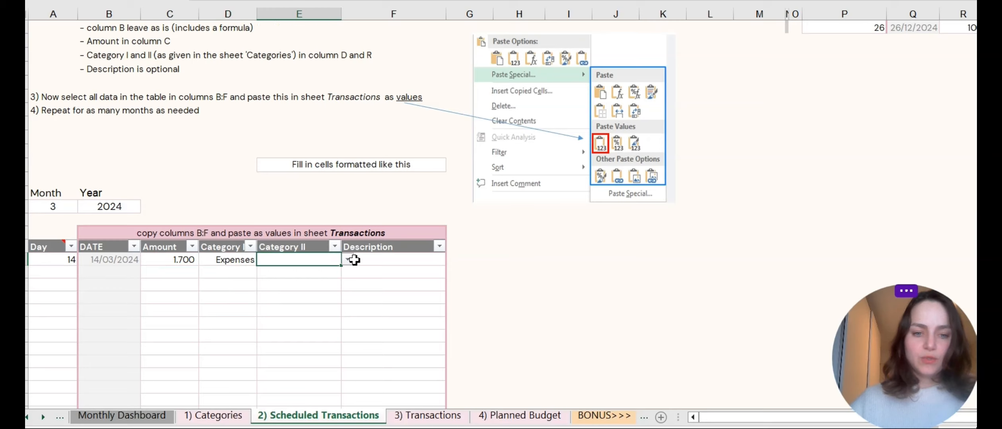
pyautogui.click(352, 260)
pyautogui.click(320, 283)
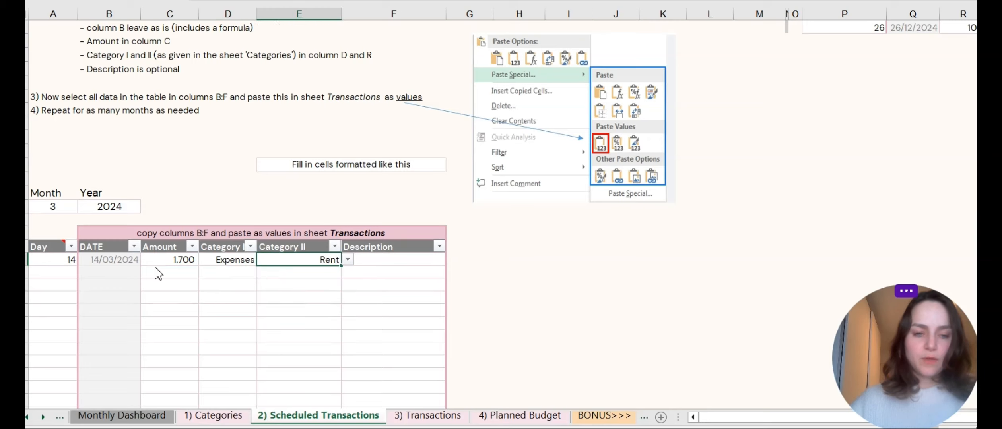
# Add a scheduled transaction on day 24 for 3500, with Category Income and Category II Salary.
pyautogui.click(59, 278)
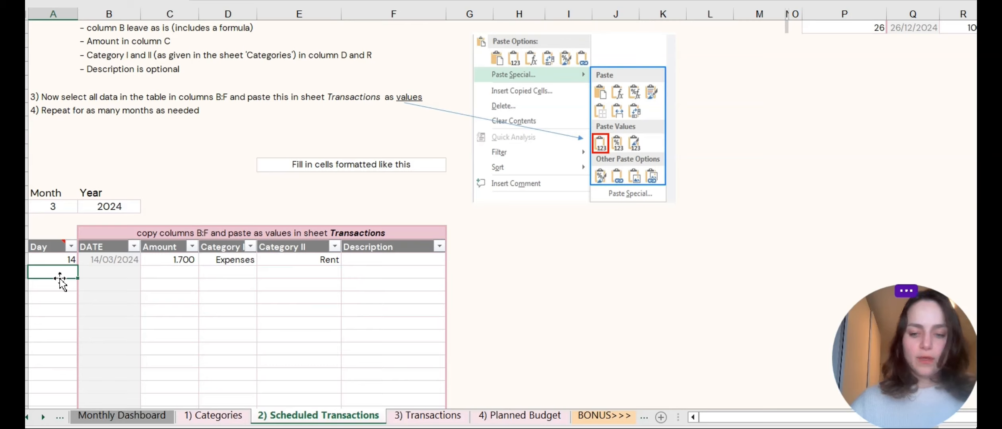
pyautogui.write('24')
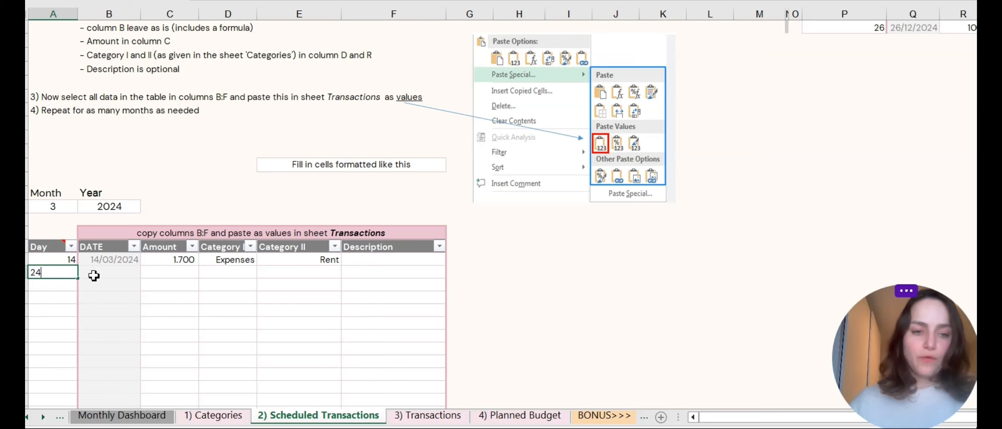
pyautogui.click(190, 273)
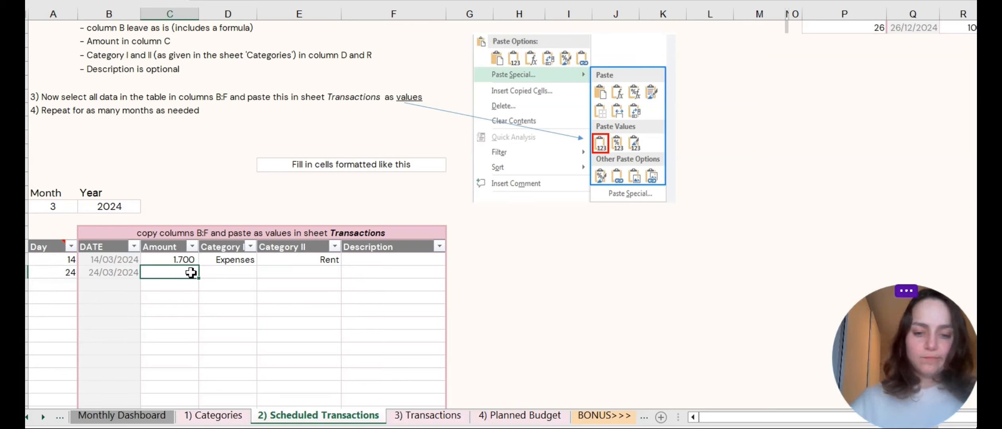
pyautogui.write('3500')
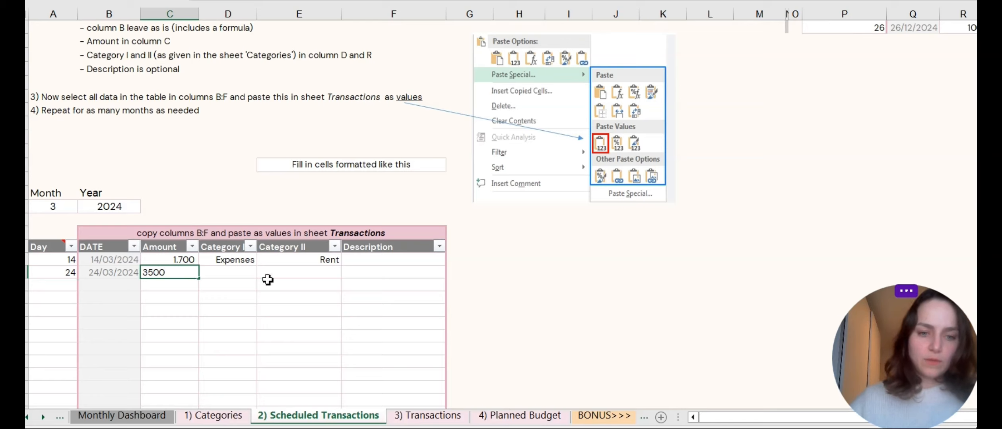
pyautogui.press('Tab')
pyautogui.click(264, 272)
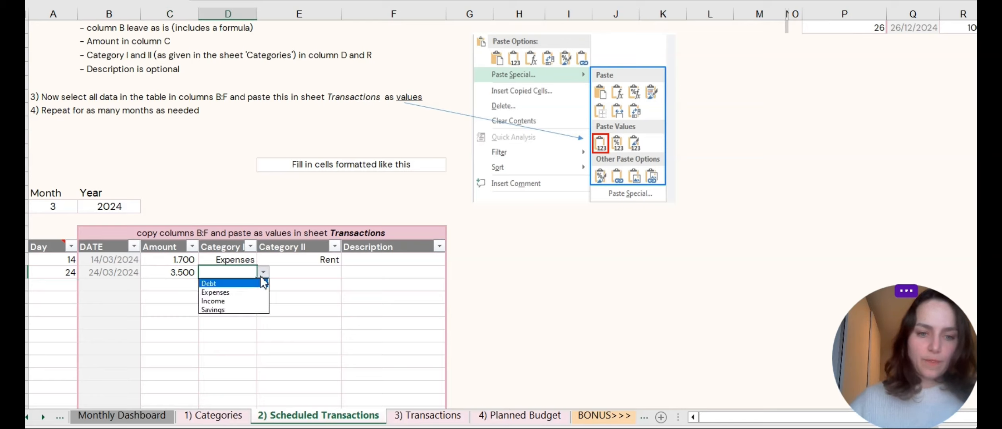
pyautogui.click(252, 303)
pyautogui.click(336, 270)
pyautogui.click(347, 271)
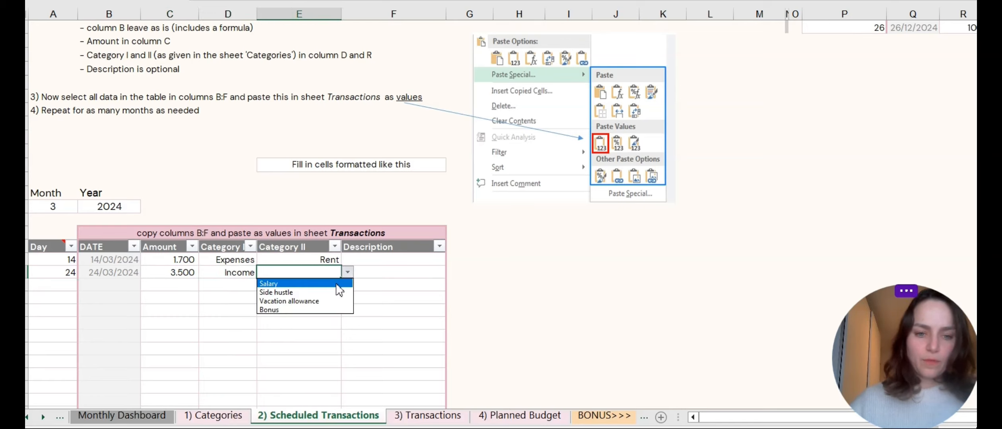
pyautogui.click(339, 290)
# Add a scheduled transaction on day 25 for 400, with Category Savings and Category II Down payment house.
pyautogui.click(65, 286)
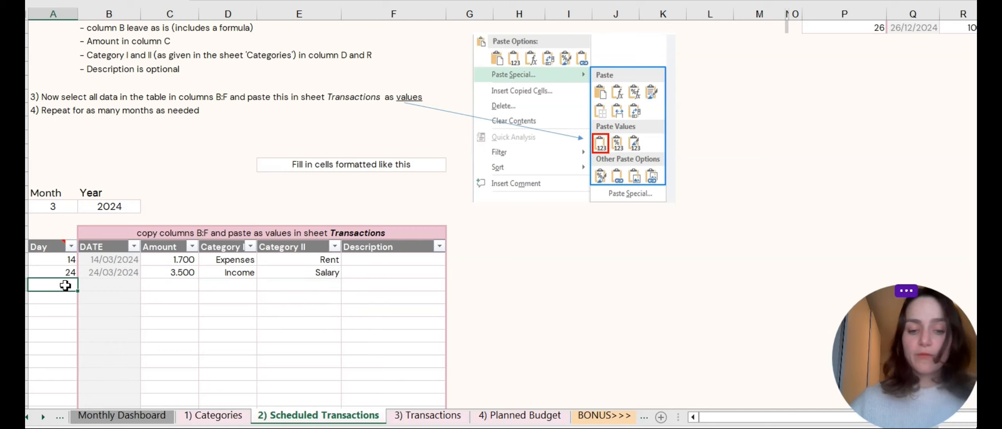
pyautogui.write('25')
pyautogui.click(169, 285)
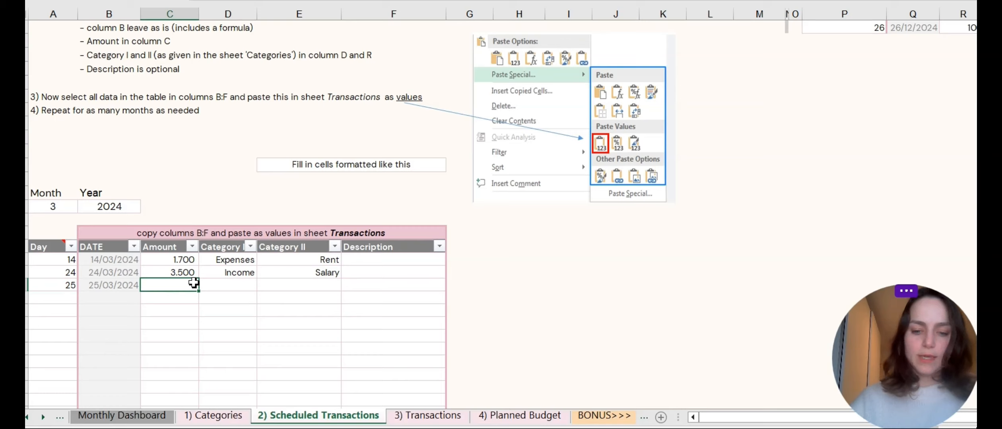
pyautogui.write('400')
pyautogui.click(247, 286)
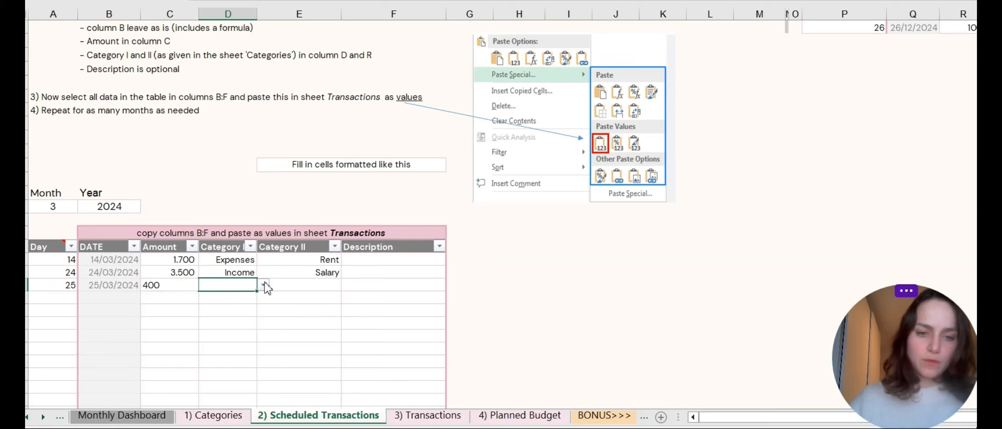
pyautogui.click(265, 286)
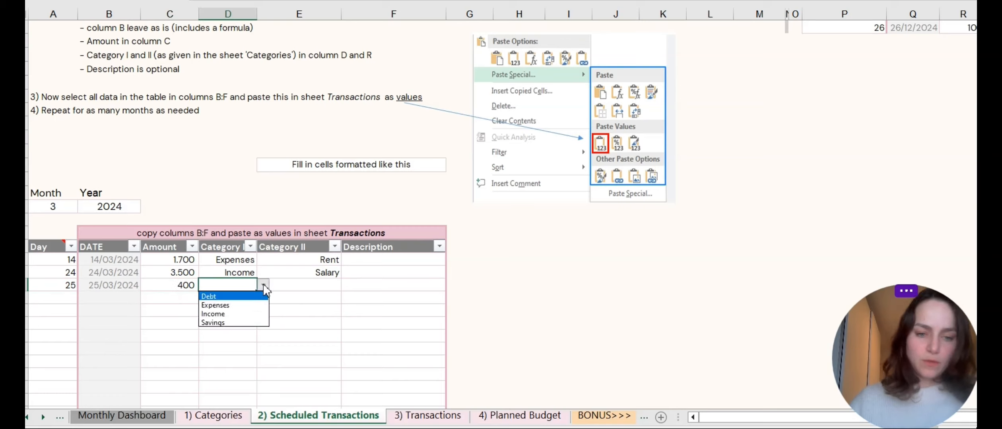
pyautogui.click(247, 323)
pyautogui.click(315, 287)
pyautogui.click(348, 285)
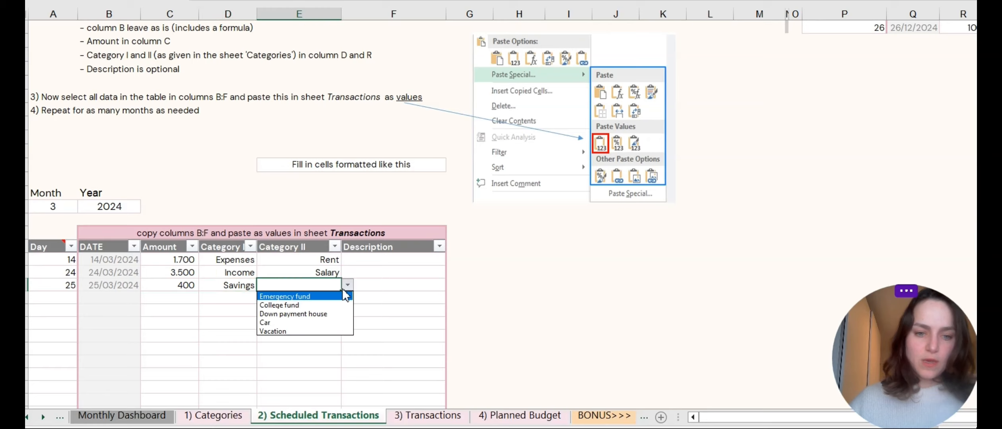
pyautogui.click(325, 316)
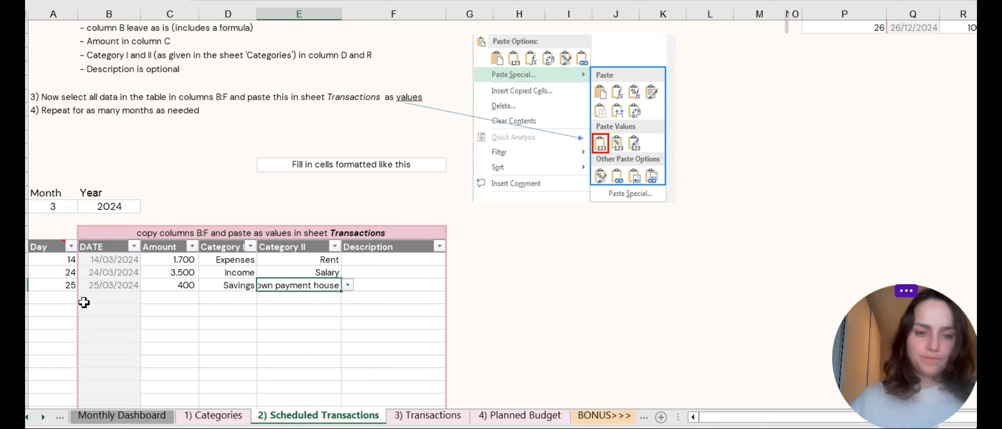
# Add a scheduled transaction on day 25 for 350, with Category Debt and Category II Car lease.
pyautogui.click(46, 299)
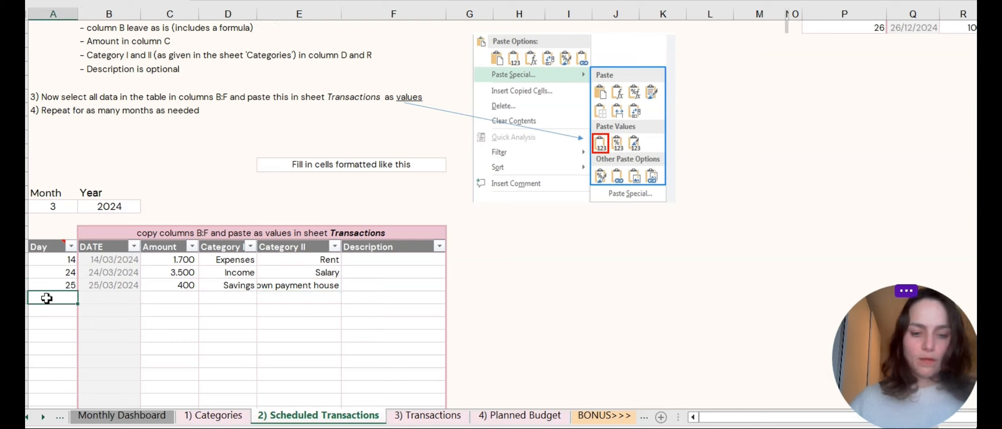
pyautogui.write('25')
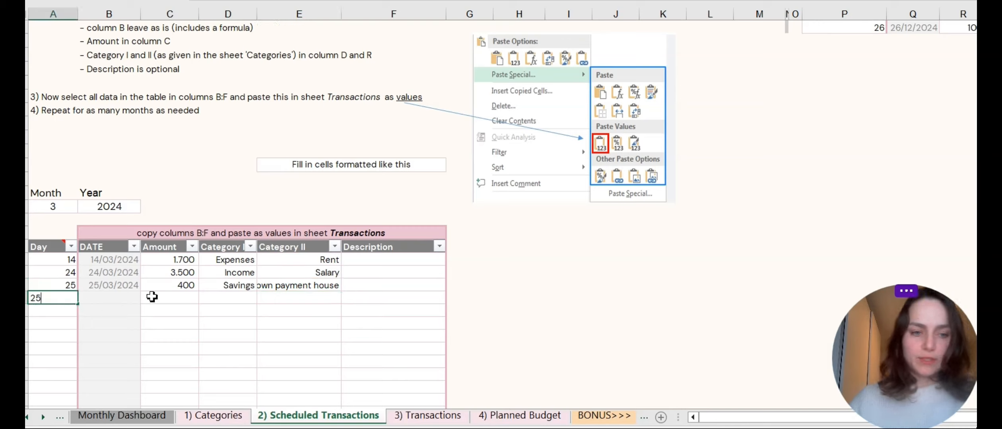
pyautogui.click(187, 297)
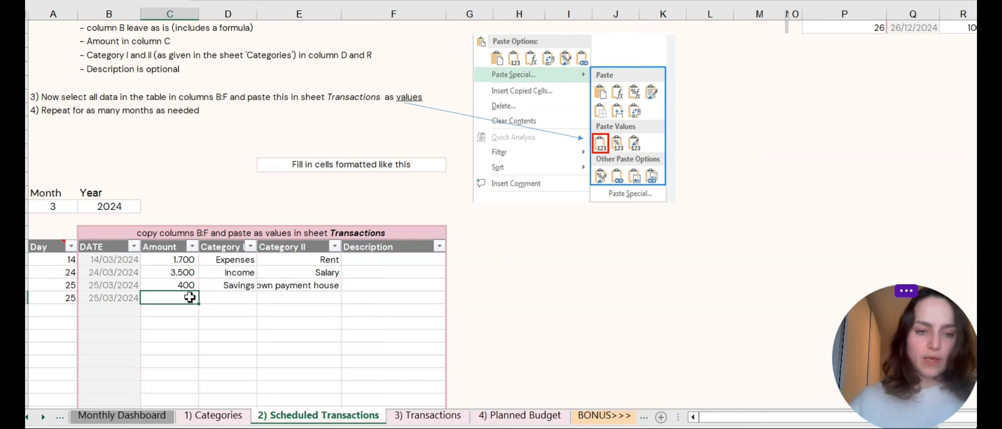
pyautogui.write('350')
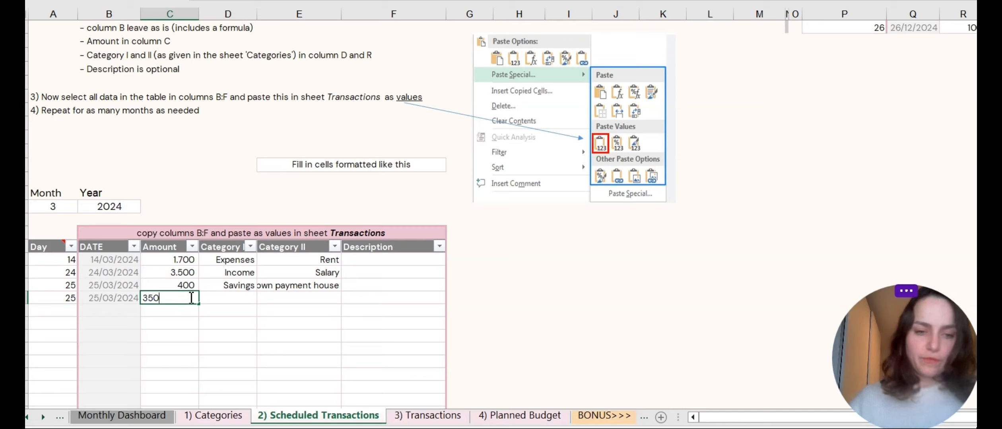
pyautogui.click(255, 301)
pyautogui.click(264, 298)
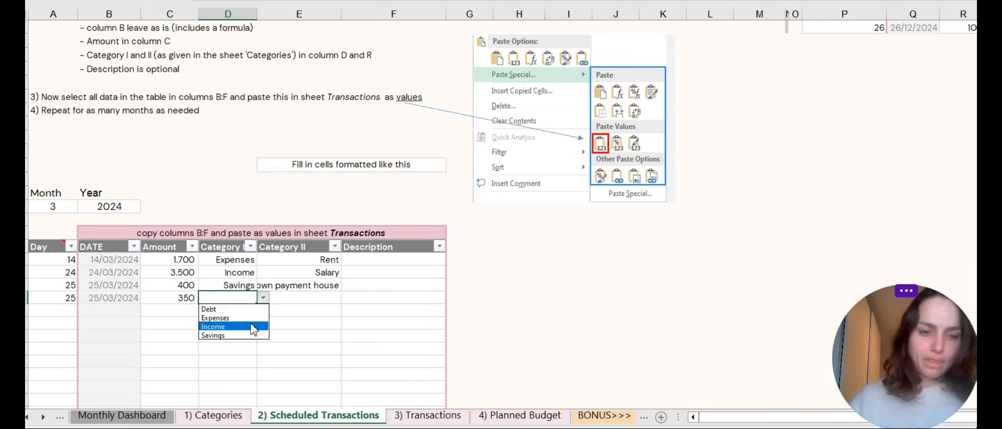
pyautogui.click(246, 307)
pyautogui.click(314, 302)
pyautogui.click(347, 299)
pyautogui.click(339, 313)
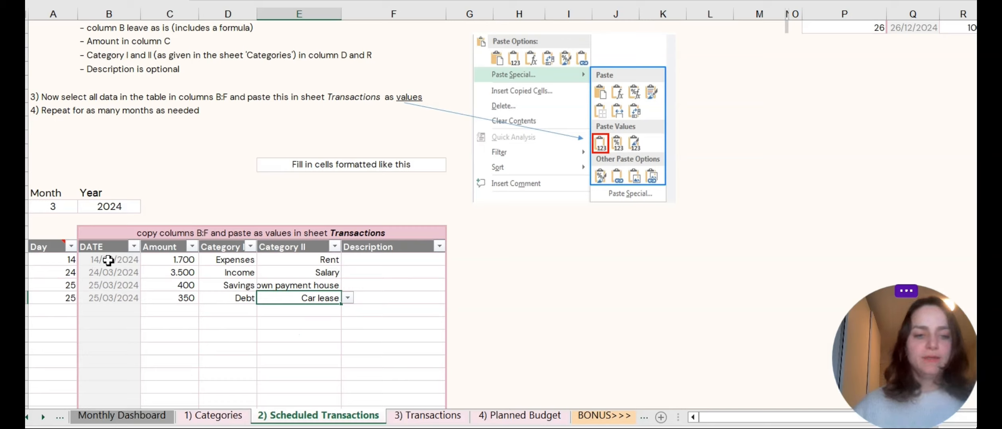
# Copy the four scheduled rows from DATE to Description and paste them as values at the top of the Transactions sheet.
pyautogui.click(96, 248)
pyautogui.click(406, 247)
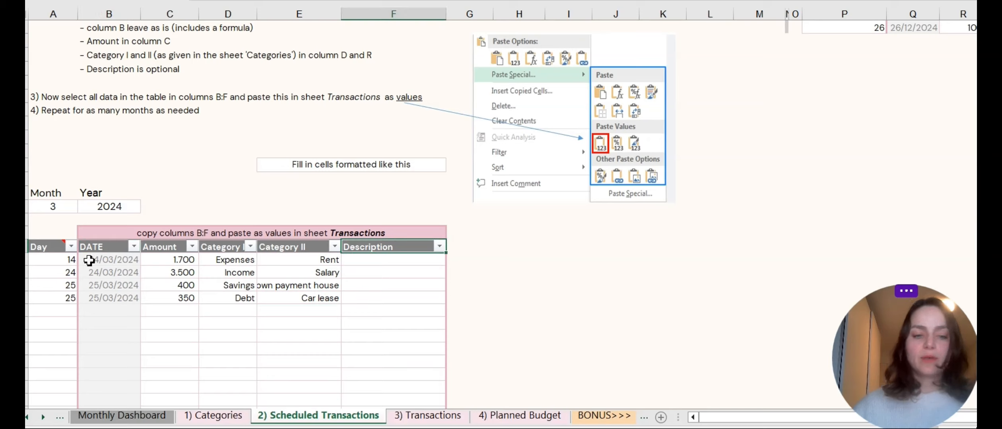
pyautogui.moveTo(90, 260); pyautogui.dragTo(396, 298)
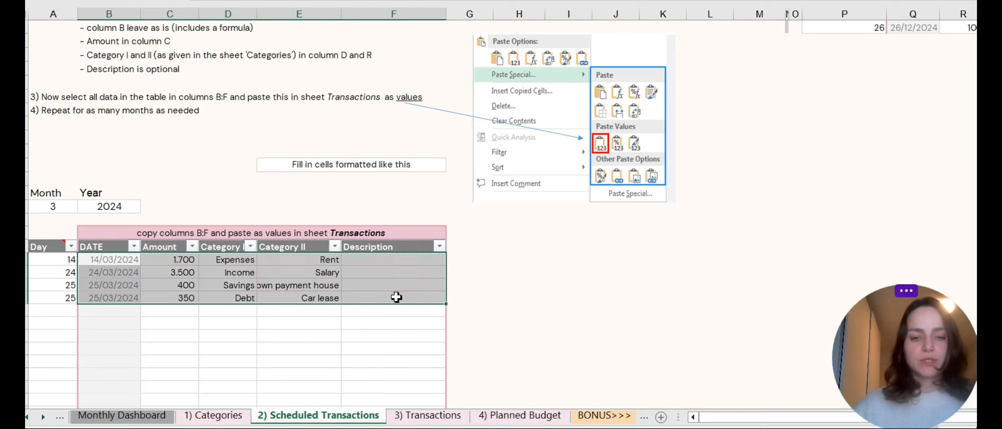
pyautogui.rightClick(303, 282)
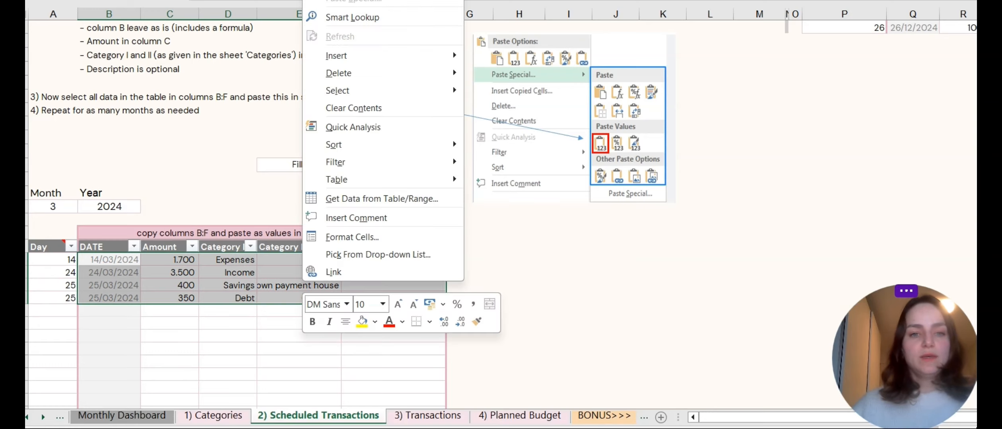
pyautogui.hotkey('ctrl', 'c')
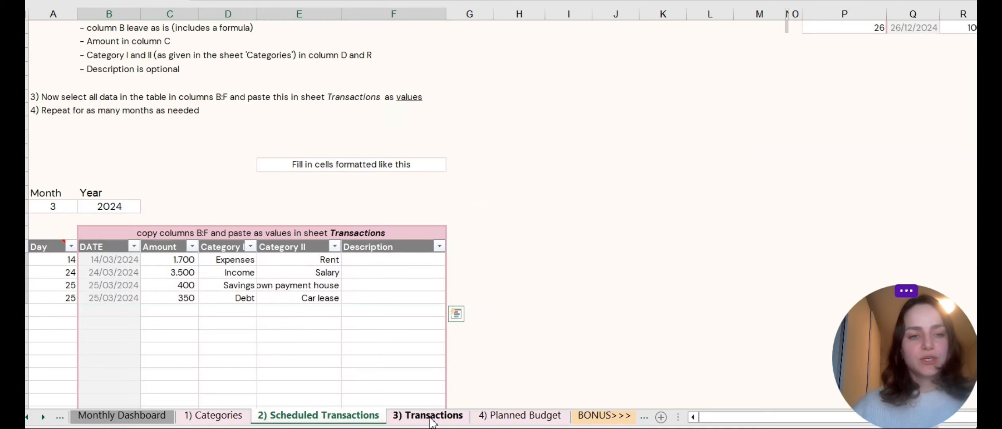
pyautogui.click(432, 418)
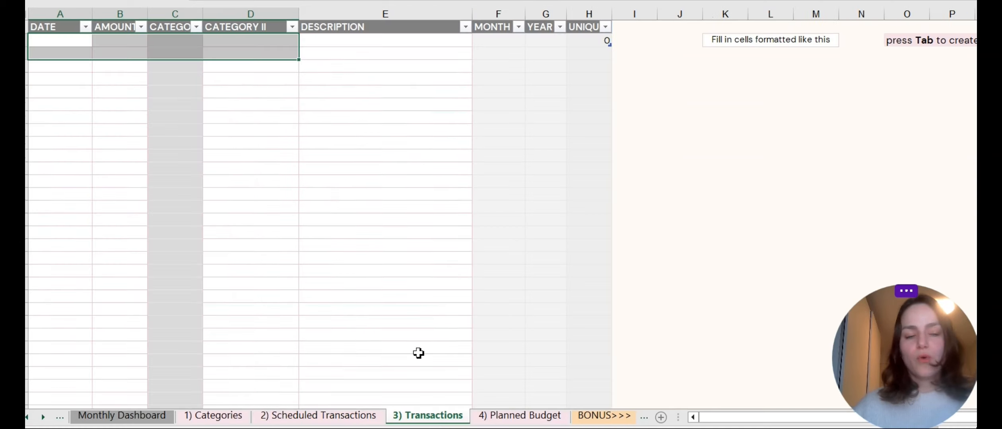
pyautogui.click(229, 168)
pyautogui.click(64, 44)
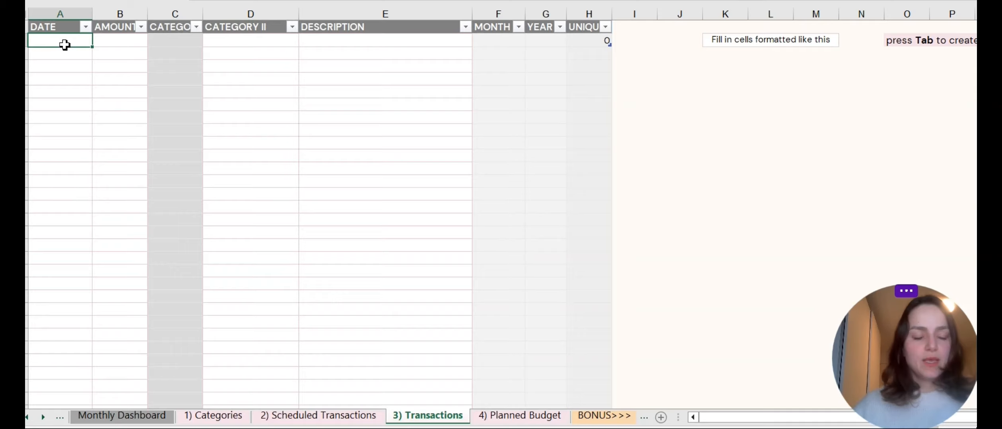
pyautogui.rightClick(64, 45)
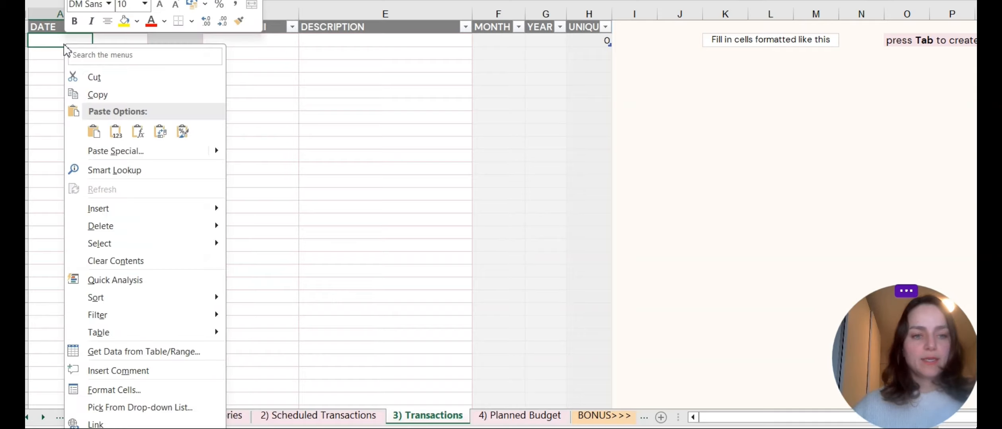
pyautogui.click(116, 133)
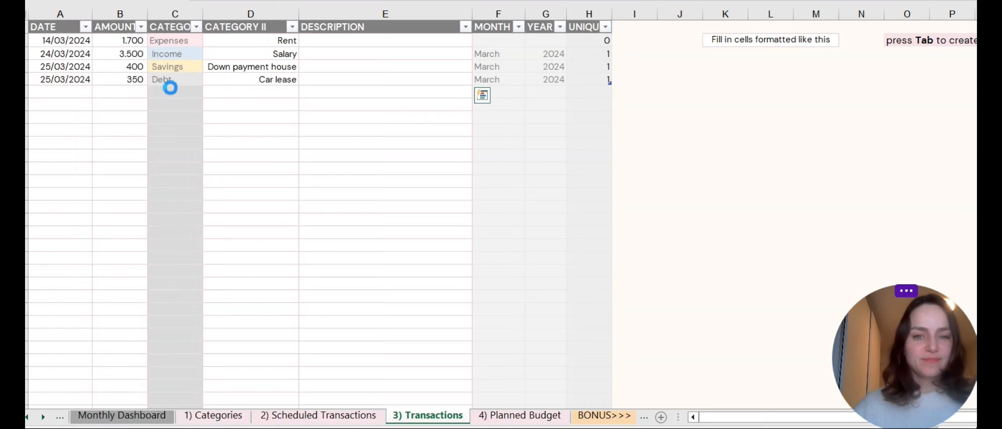
# On the Scheduled Transactions sheet, set the month to 4.
pyautogui.click(360, 416)
pyautogui.click(61, 210)
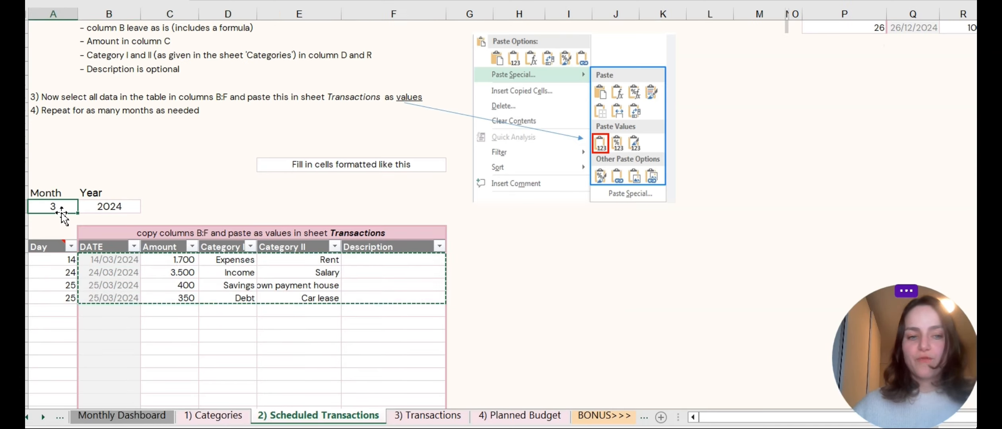
pyautogui.press('F2')
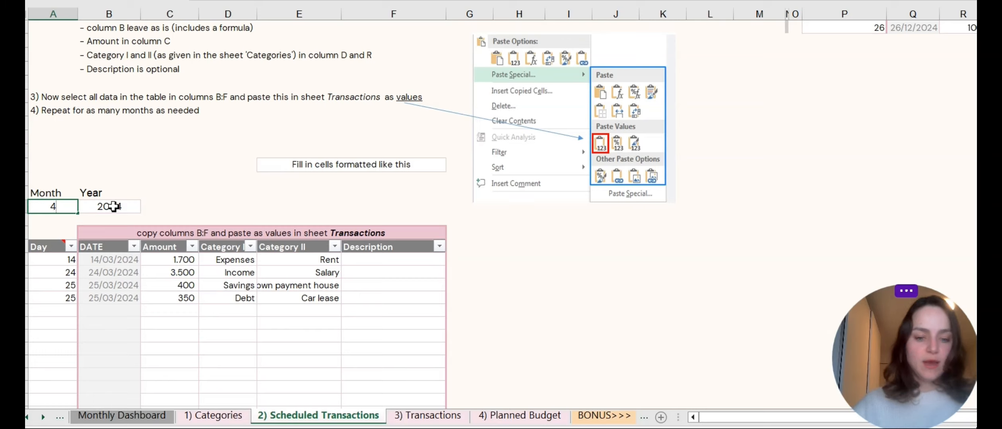
pyautogui.press('Return')
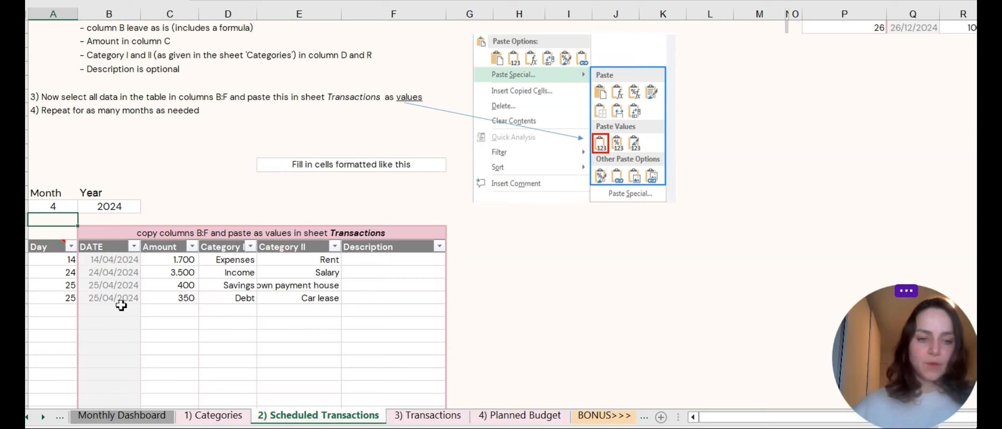
# Copy the April scheduled rows and paste them as values below the March entries on the Transactions sheet.
pyautogui.moveTo(111, 261); pyautogui.dragTo(398, 295)
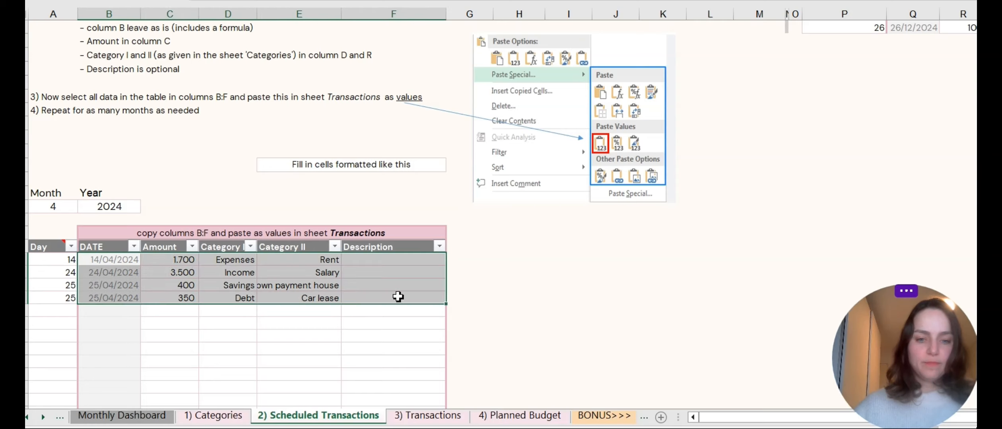
pyautogui.rightClick(297, 285)
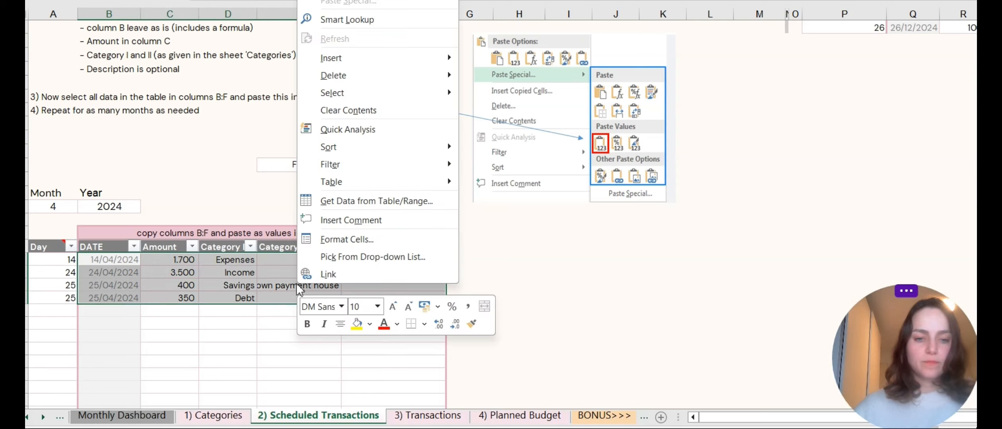
pyautogui.click(338, 1)
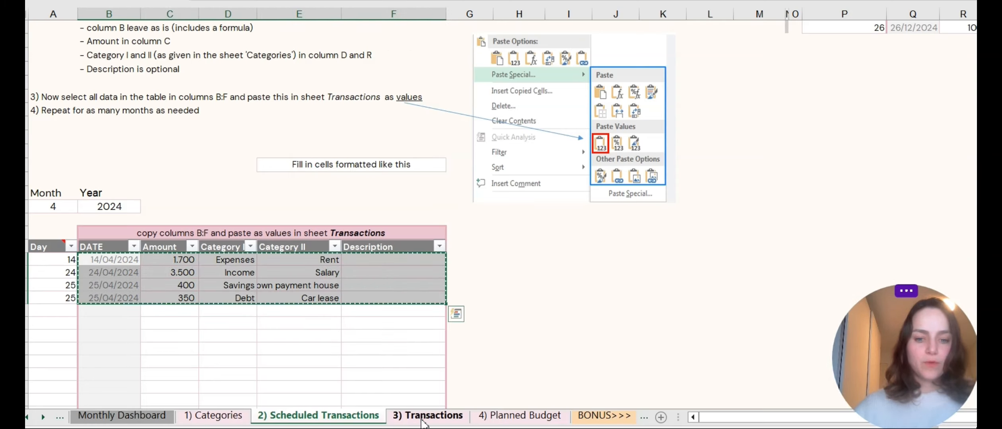
pyautogui.click(425, 418)
pyautogui.click(56, 97)
pyautogui.rightClick(56, 94)
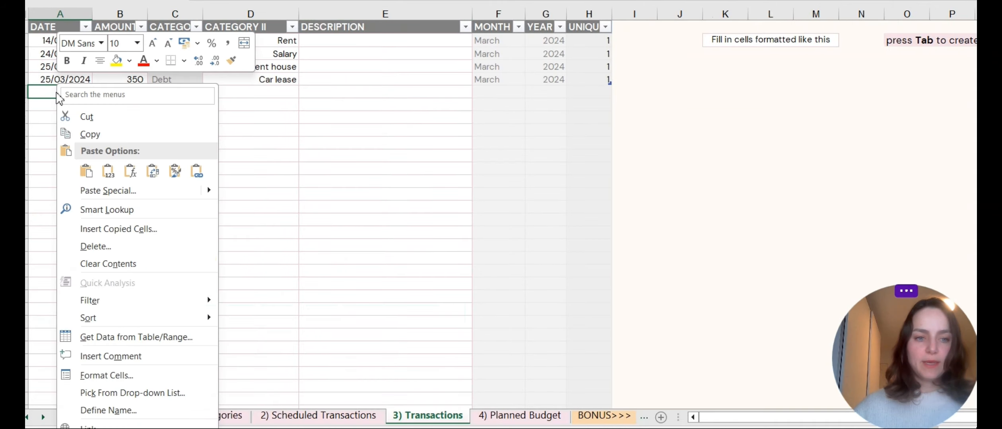
pyautogui.click(118, 173)
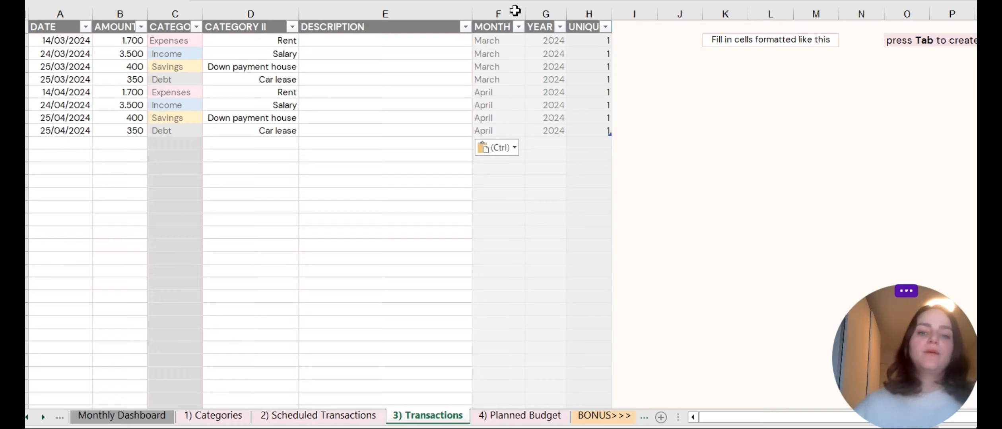
# Hide the MONTH, YEAR and UNIQUE helper columns on the Transactions sheet.
pyautogui.moveTo(512, 11); pyautogui.dragTo(575, 16)
pyautogui.rightClick(575, 16)
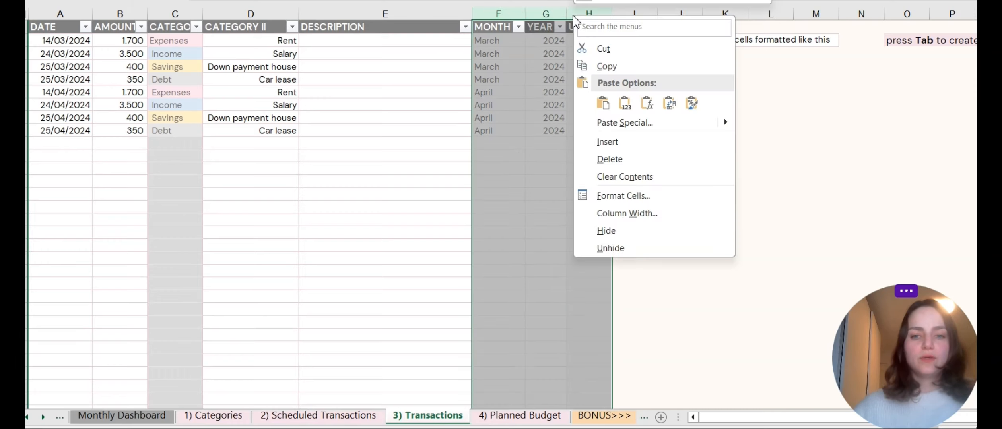
pyautogui.click(633, 231)
# Start a new transaction row dated 27/4/2024 with an amount of 80.
pyautogui.click(246, 155)
pyautogui.click(60, 154)
pyautogui.click(73, 143)
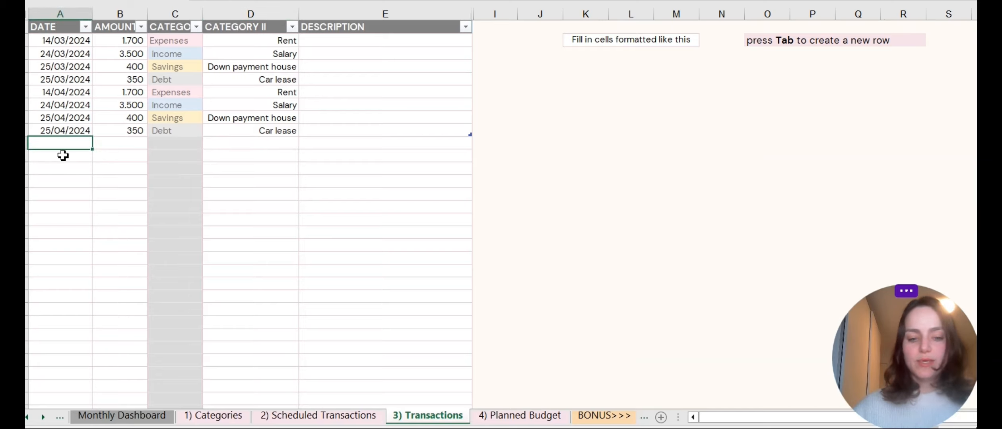
pyautogui.write('27')
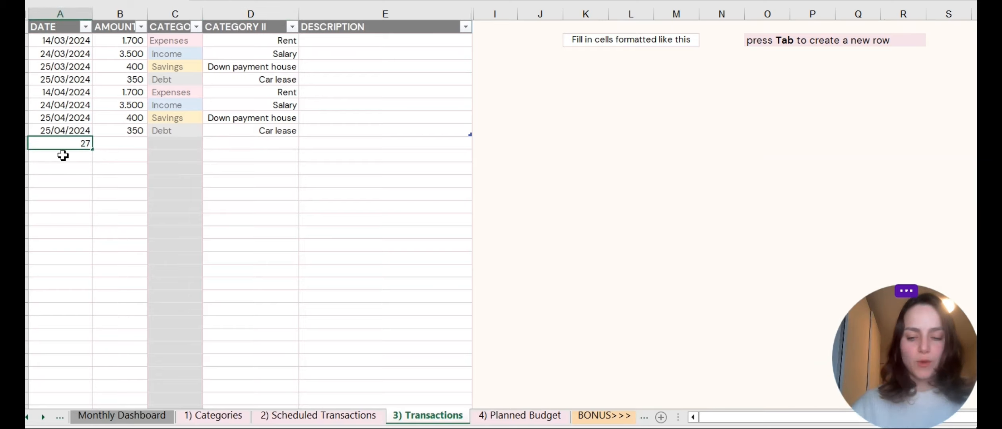
pyautogui.write('/4')
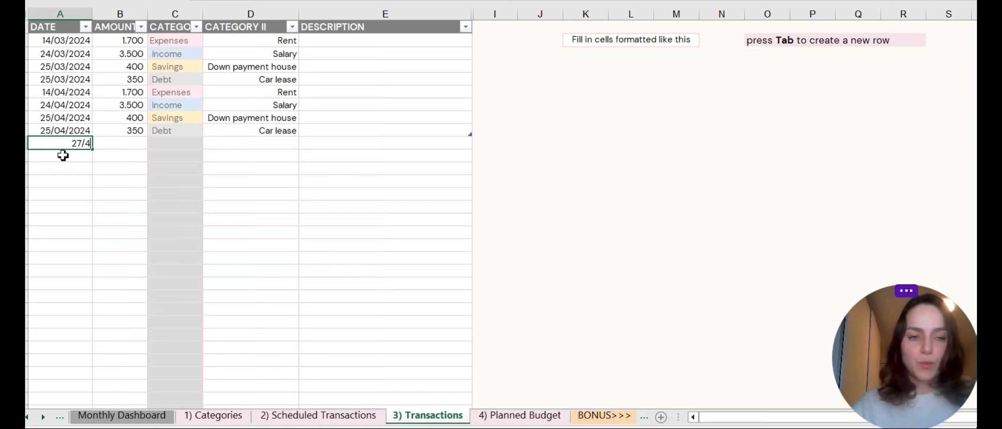
pyautogui.write('/2024')
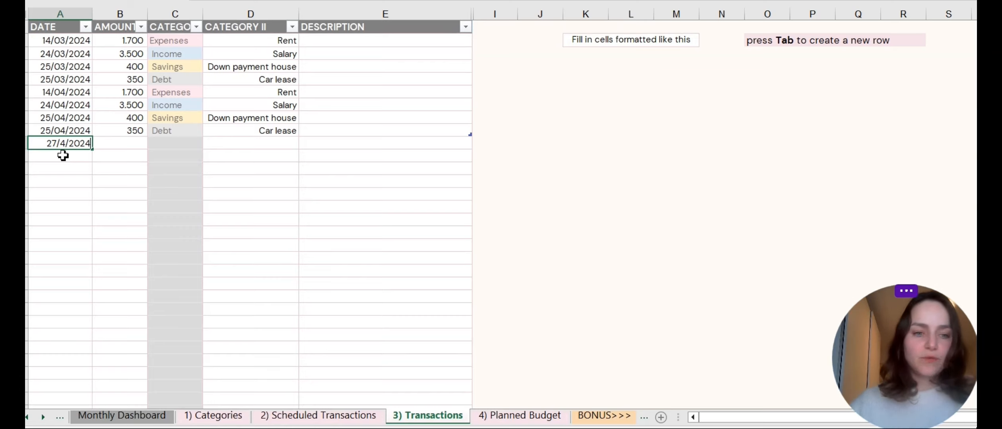
pyautogui.press('Tab')
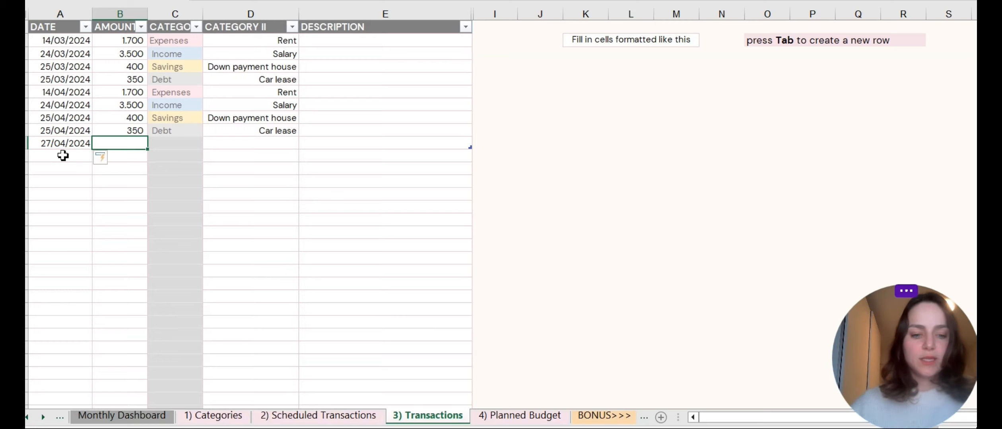
pyautogui.write('80')
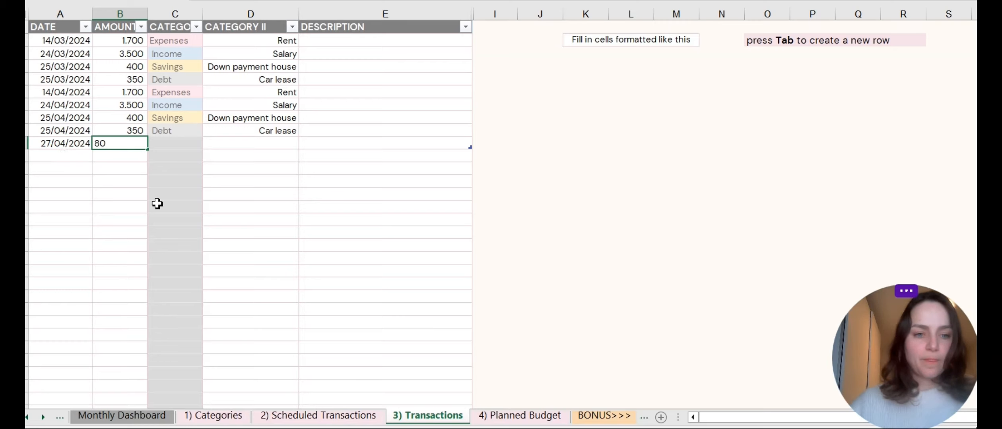
pyautogui.press('Tab')
# Set the new transaction's Category to Expenses and Category II to Groceries.
pyautogui.click(209, 143)
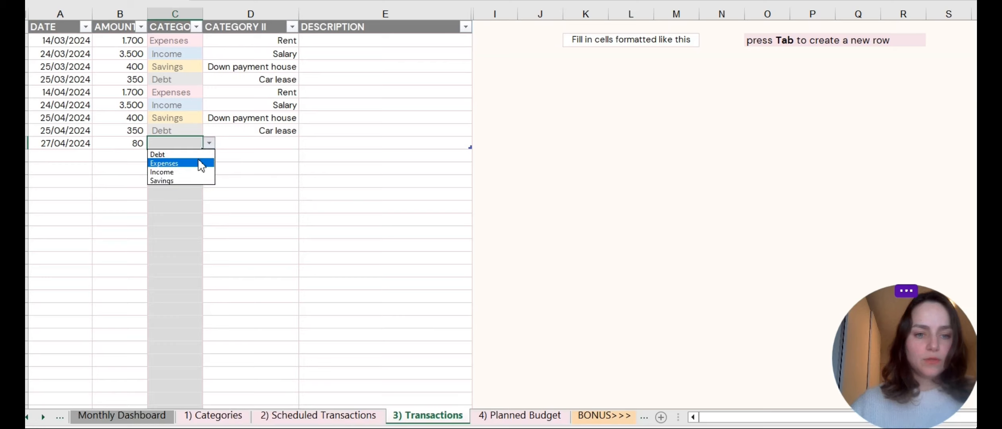
pyautogui.click(199, 161)
pyautogui.press('Tab')
pyautogui.click(305, 144)
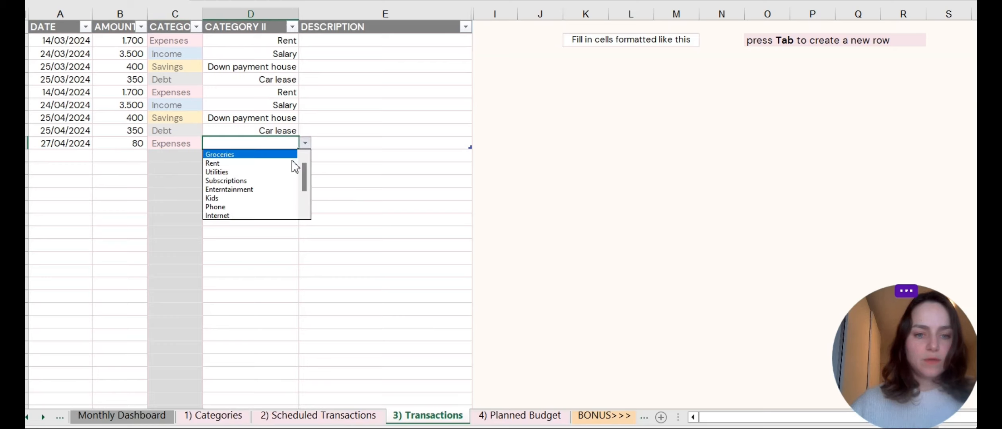
pyautogui.click(289, 155)
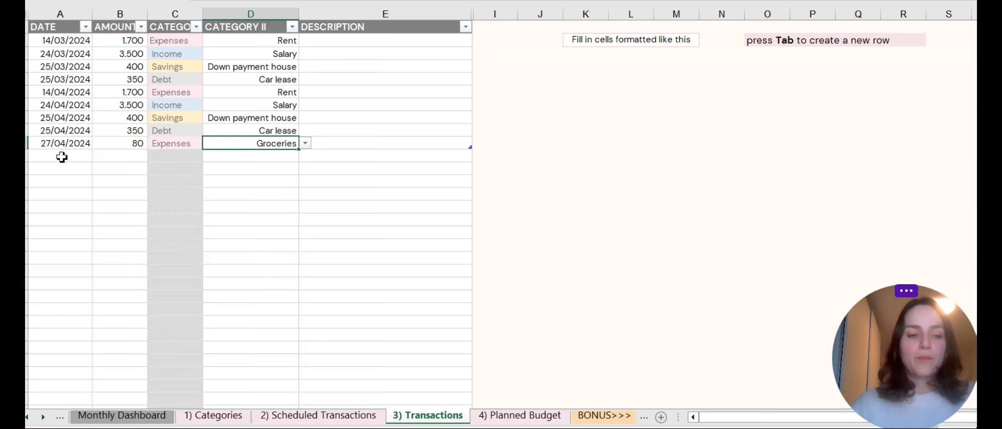
pyautogui.click(57, 27)
pyautogui.click(123, 27)
pyautogui.click(181, 27)
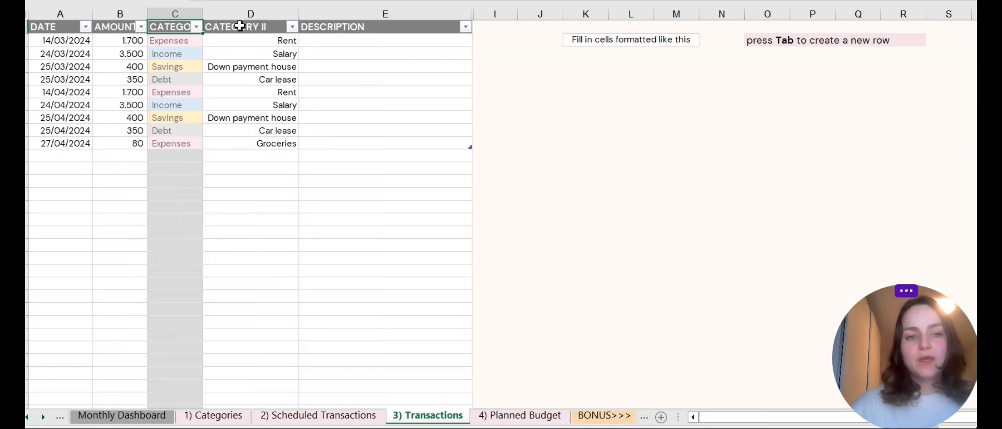
pyautogui.click(240, 26)
pyautogui.click(376, 31)
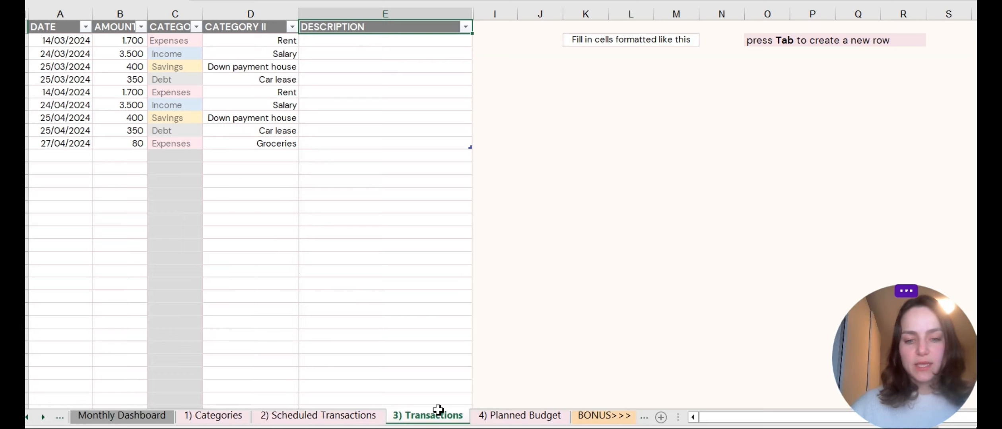
# On the Planned Budget sheet, enter planned expenses: Groceries 600, Rent 1700, Subscriptions 40, Phone 25, Internet 49.
pyautogui.click(515, 416)
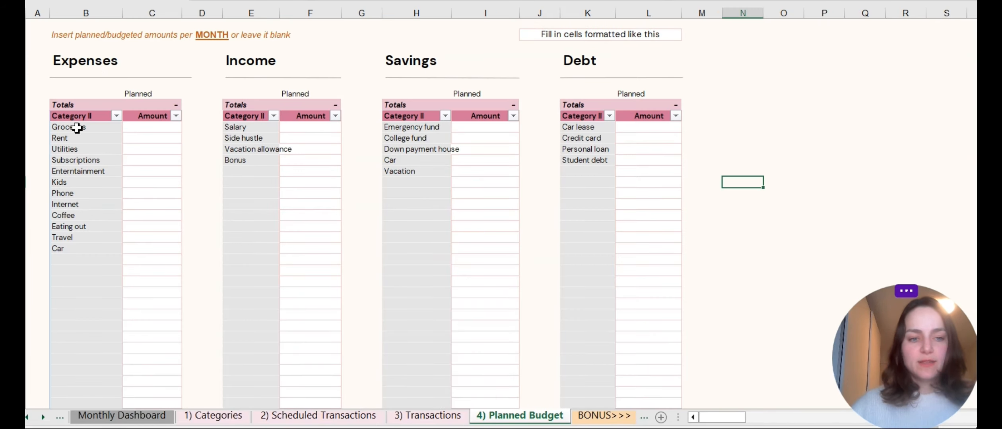
pyautogui.moveTo(77, 127); pyautogui.dragTo(82, 249)
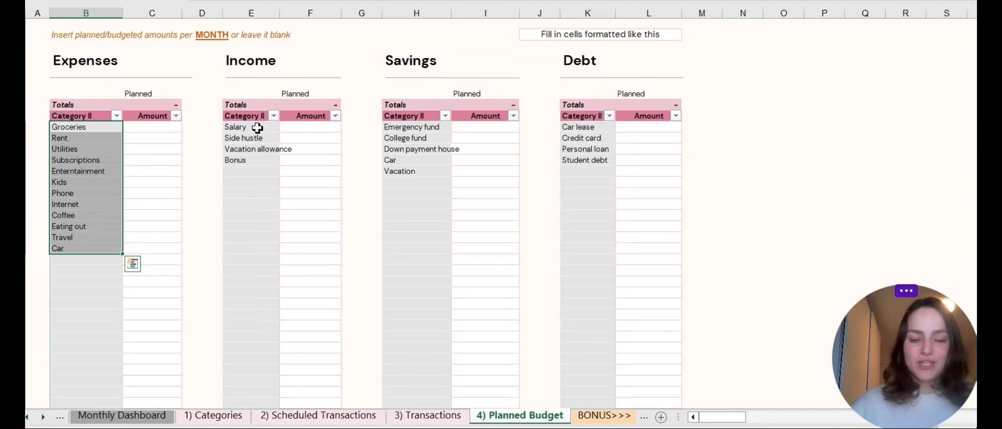
pyautogui.click(160, 129)
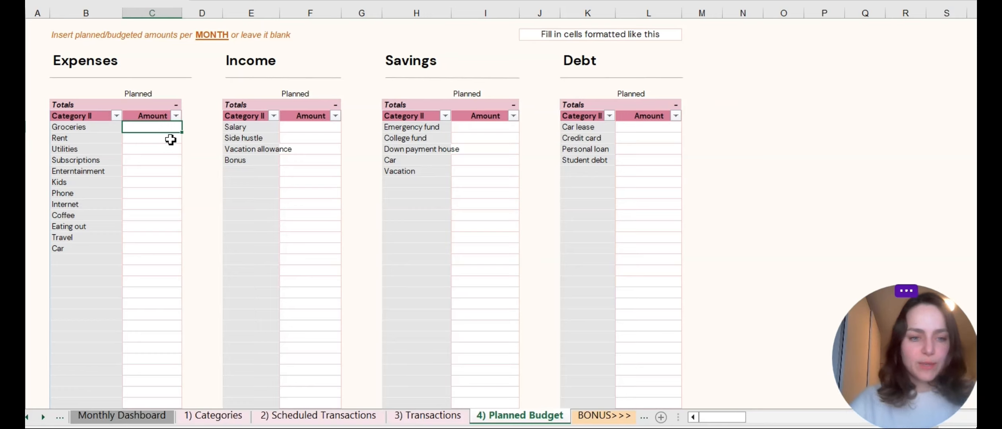
pyautogui.write('600')
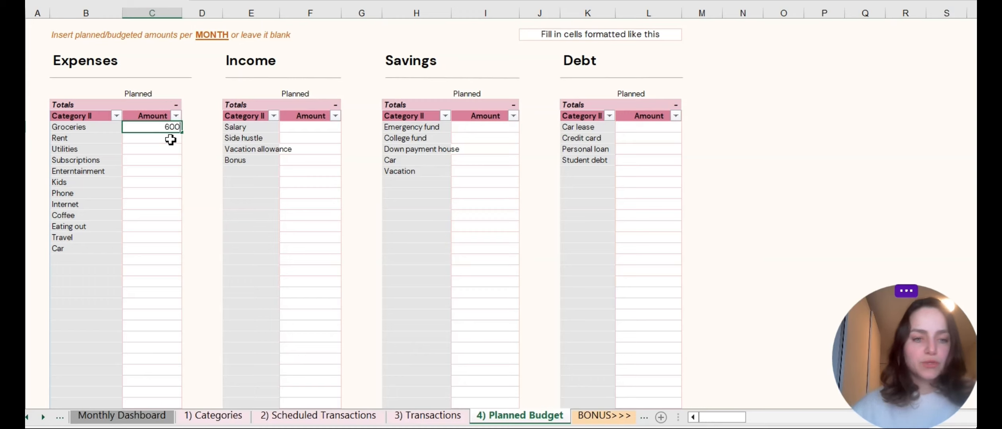
pyautogui.press('Return')
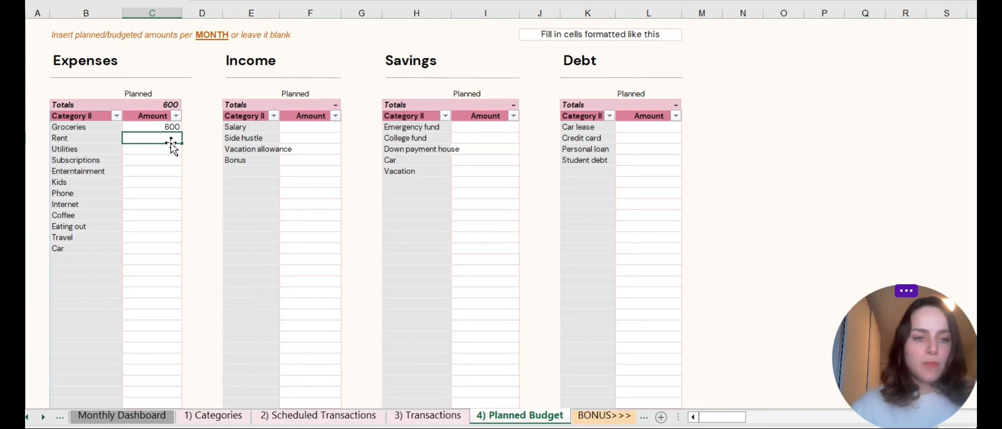
pyautogui.write('1700')
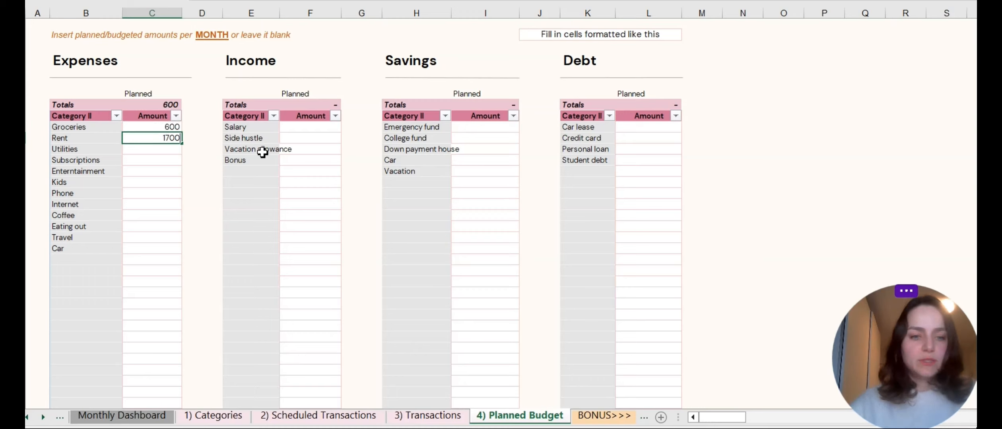
pyautogui.press('Return')
pyautogui.press('Return')
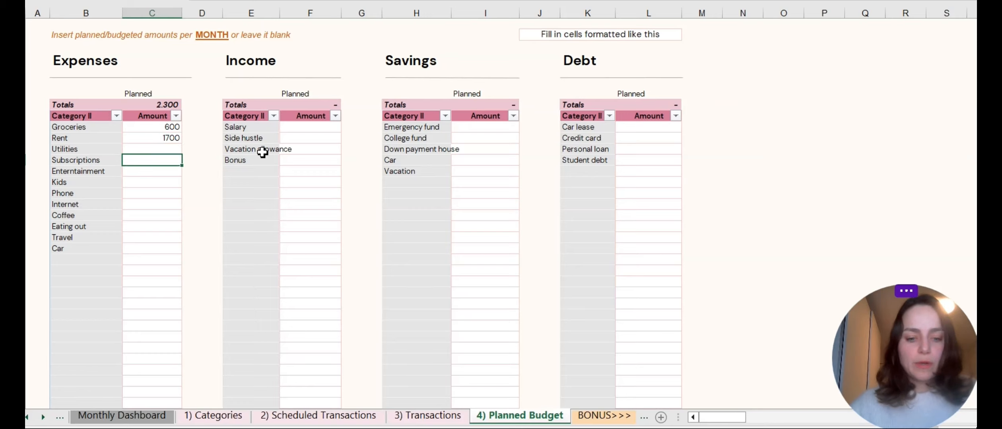
pyautogui.write('40')
pyautogui.press('Return')
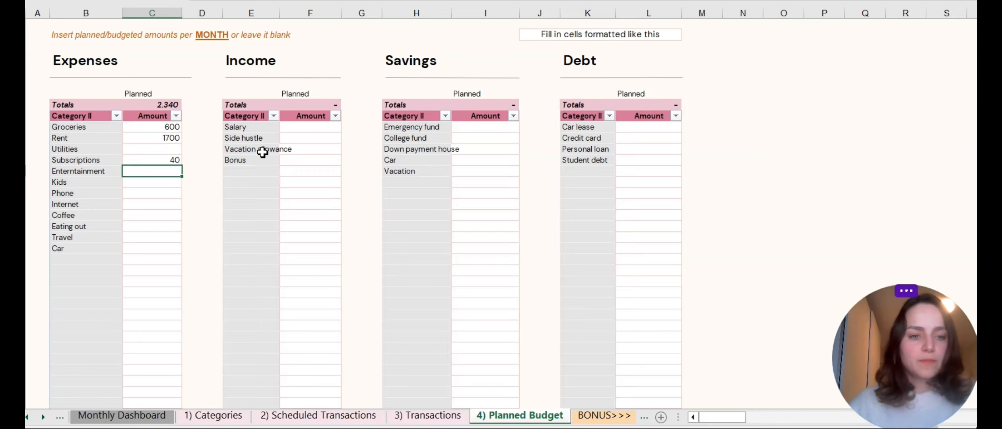
pyautogui.press('Return')
pyautogui.press('Return')
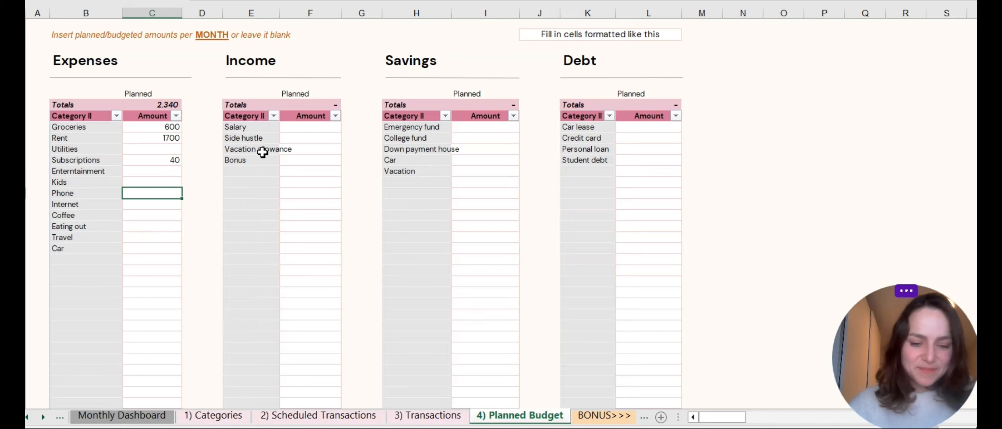
pyautogui.write('25')
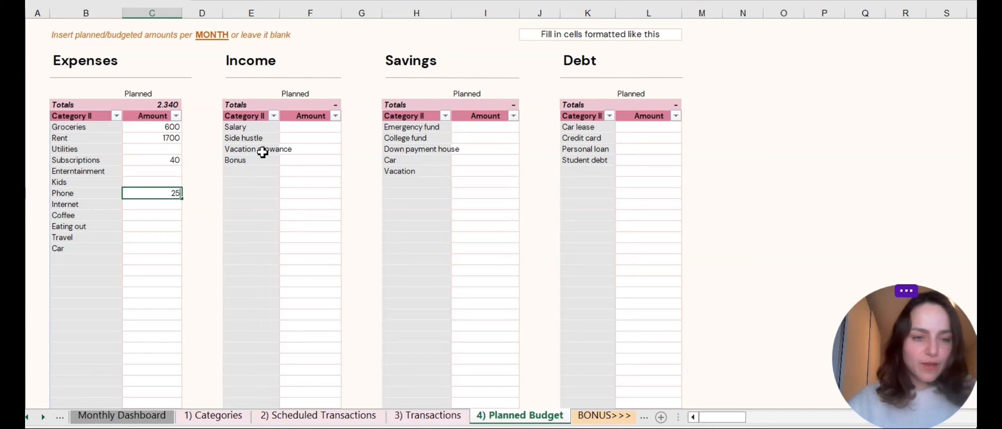
pyautogui.press('Return')
pyautogui.write('49')
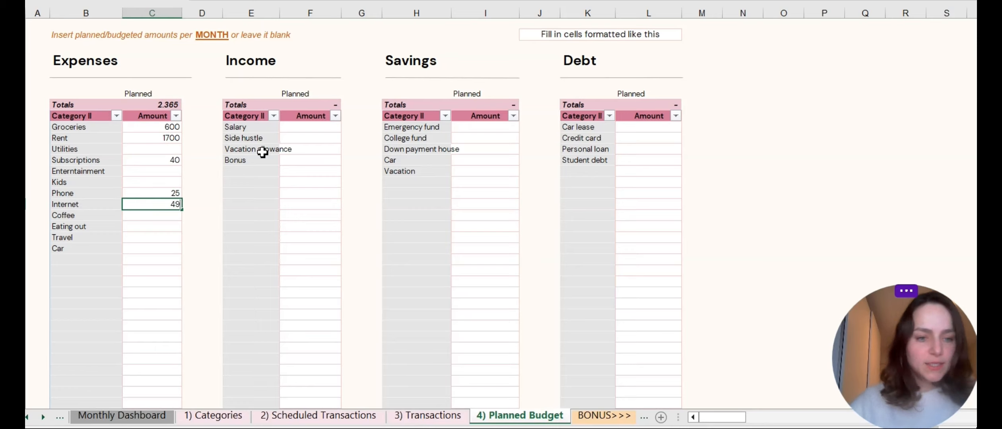
pyautogui.press('Return')
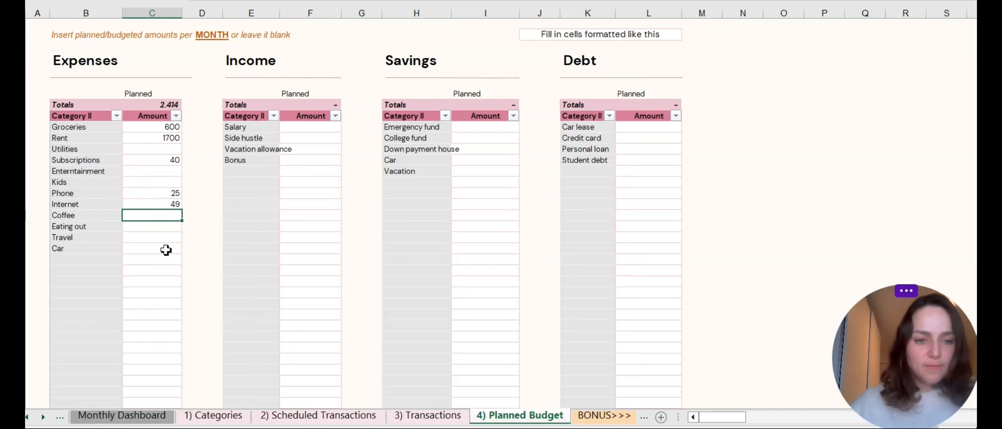
# Enter planned income amounts: Salary 3500 and Side hustle 200.
pyautogui.click(308, 128)
pyautogui.write('3500')
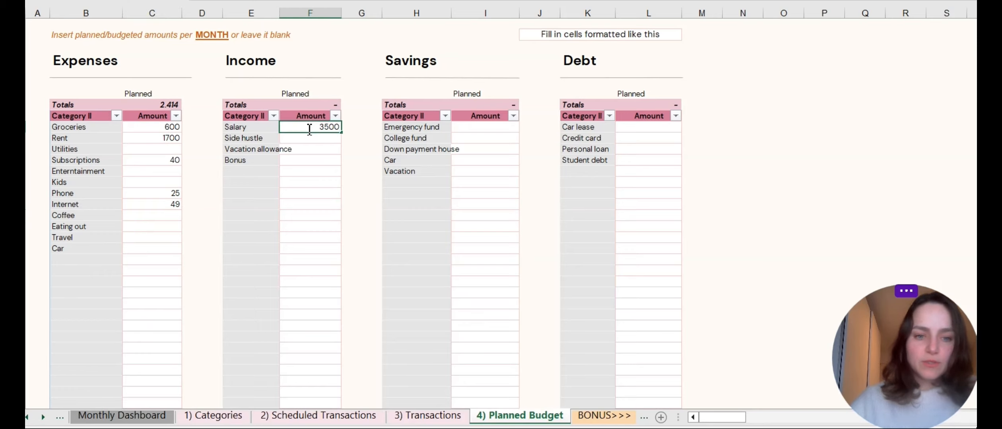
pyautogui.press('Return')
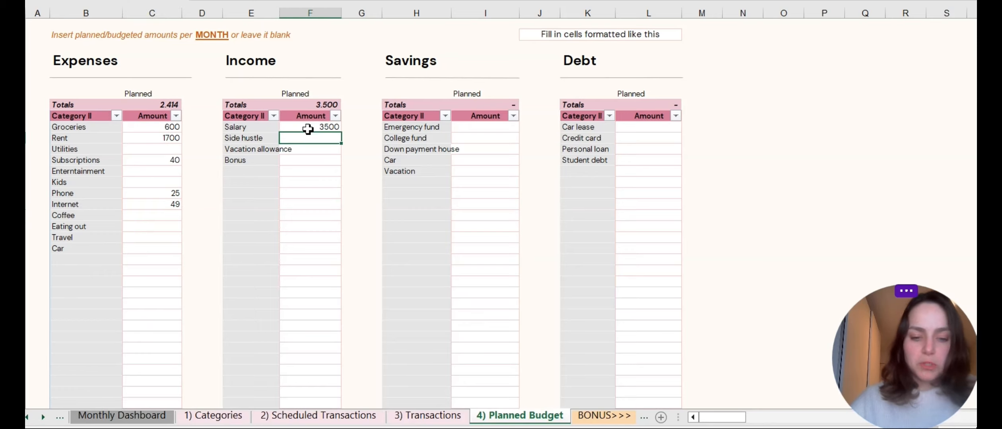
pyautogui.write('200')
pyautogui.press('Return')
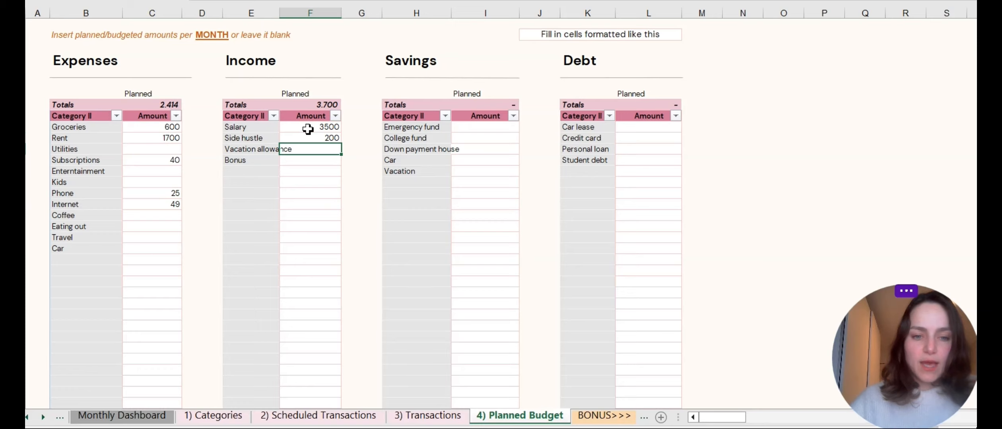
pyautogui.press('Return')
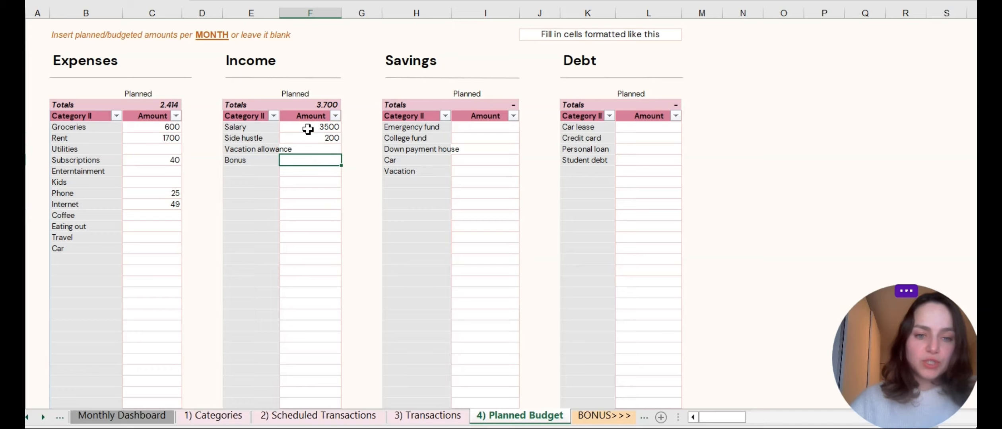
# Enter planned savings amounts: Emergency fund 80, Down payment house 400, Vacation 150.
pyautogui.click(508, 127)
pyautogui.write('50')
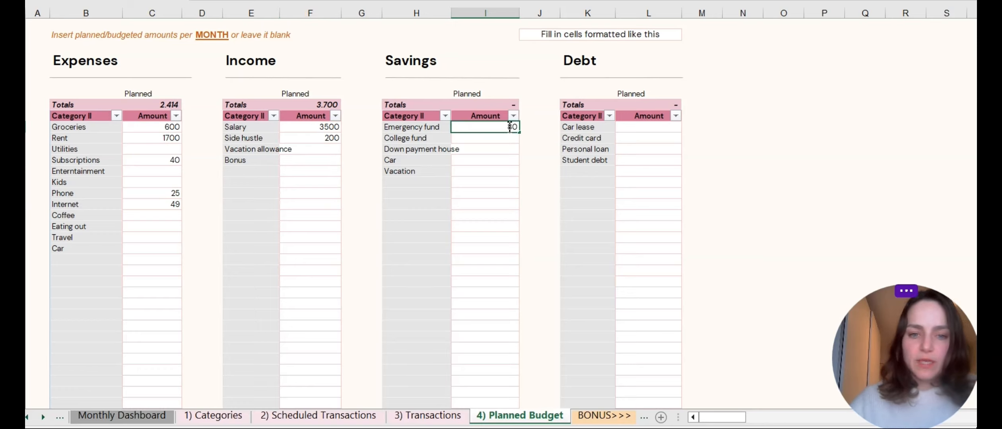
pyautogui.press('Return')
pyautogui.click(500, 150)
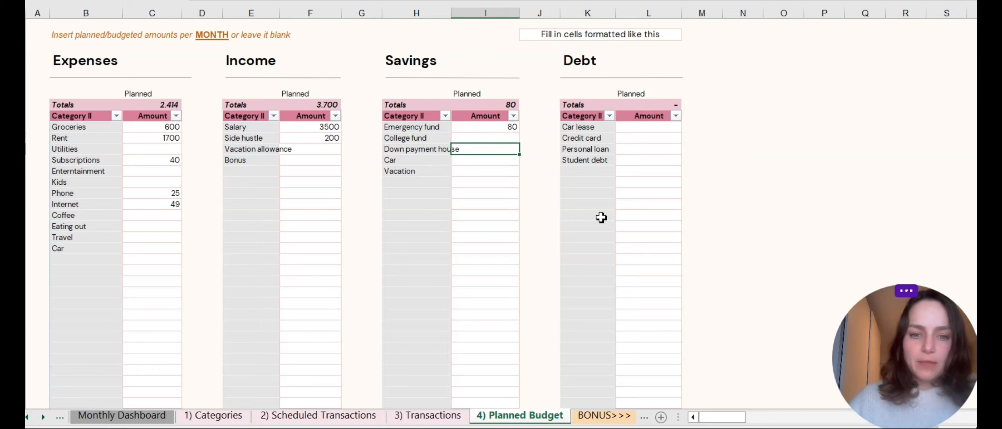
pyautogui.write('400')
pyautogui.press('Return')
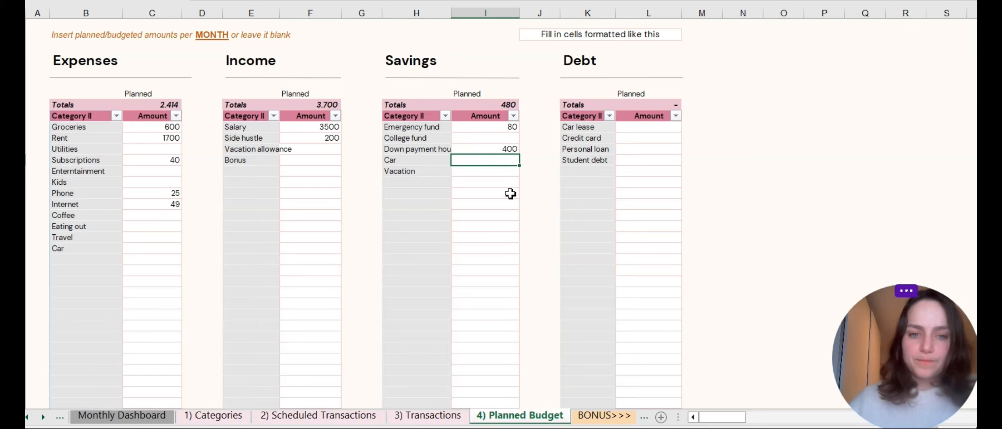
pyautogui.click(492, 173)
pyautogui.write('150')
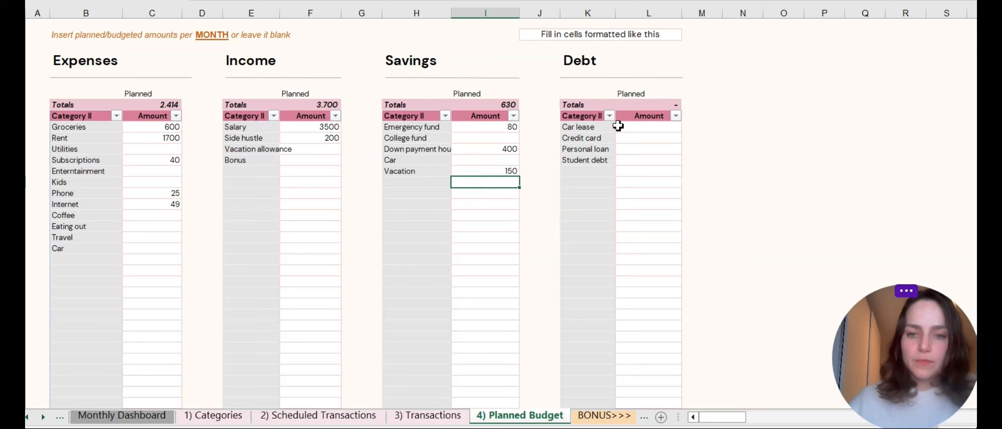
# Enter planned debt amounts: Car lease 350, Credit card 400, Student debt 290.
pyautogui.click(636, 125)
pyautogui.write('35')
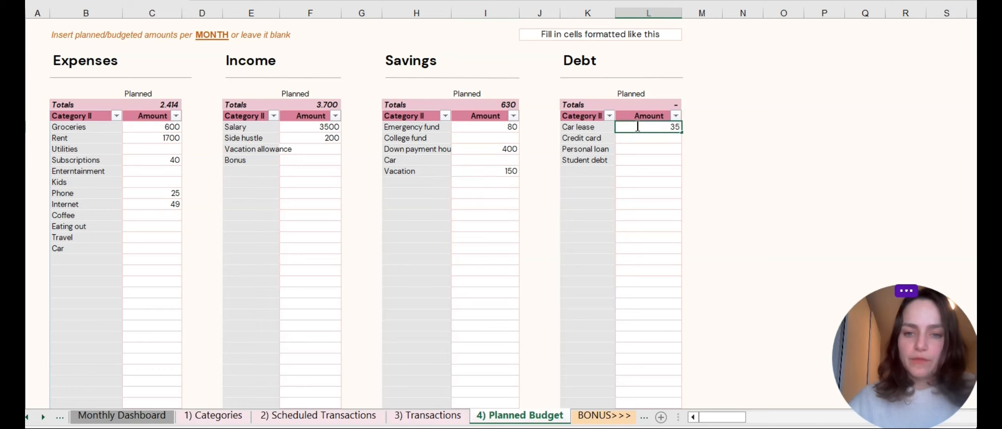
pyautogui.write('0')
pyautogui.press('Return')
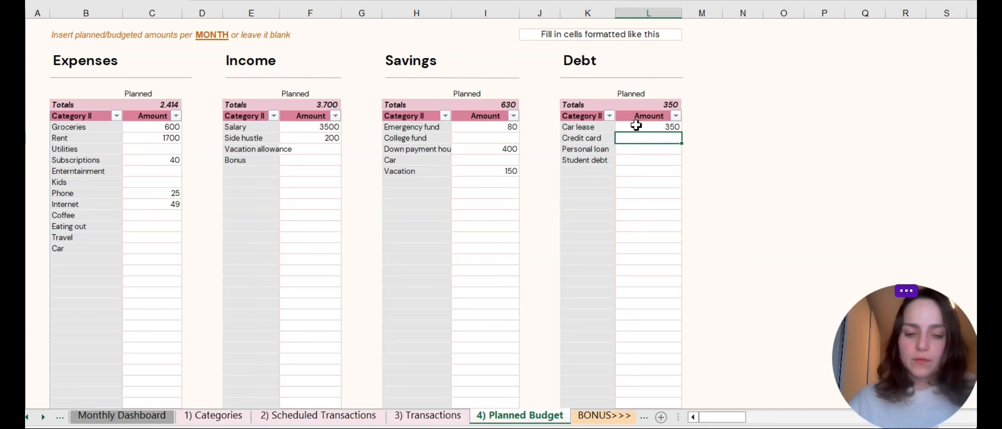
pyautogui.write('400')
pyautogui.press('Return')
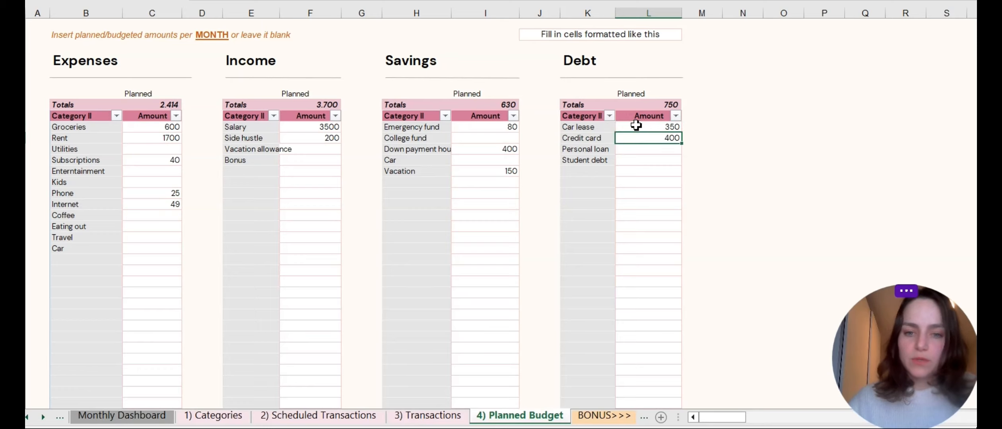
pyautogui.press('Return')
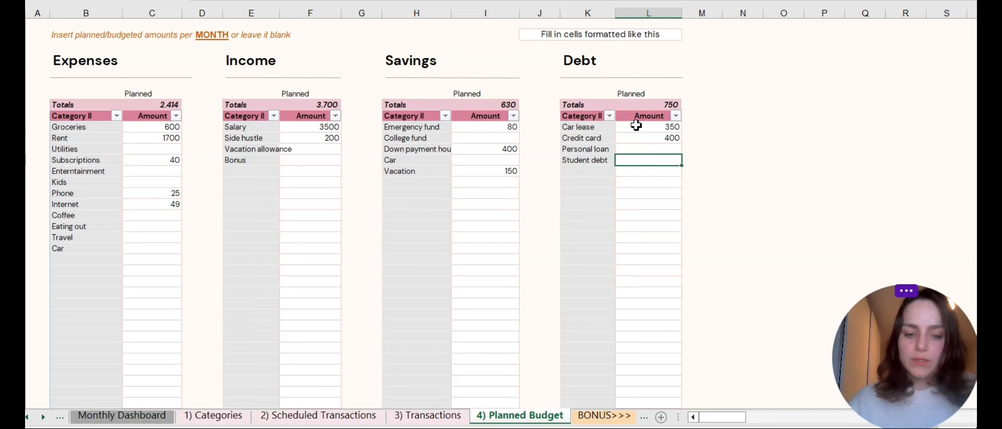
pyautogui.write('290')
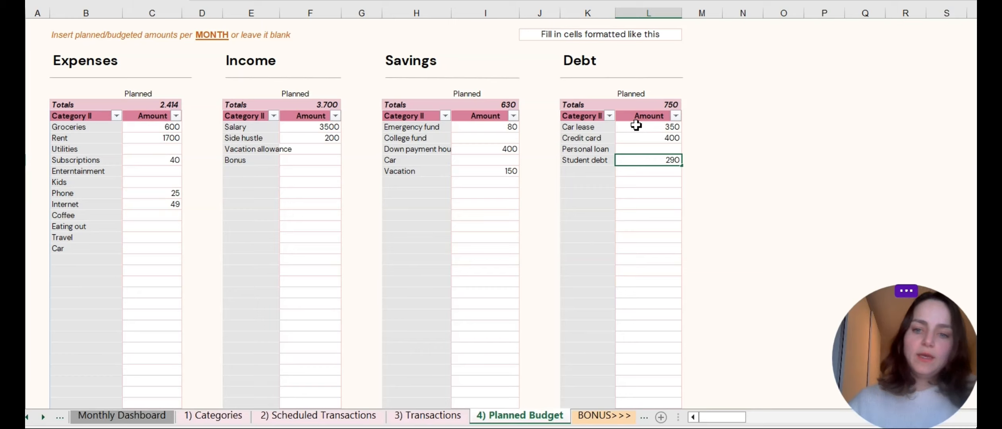
pyautogui.press('Return')
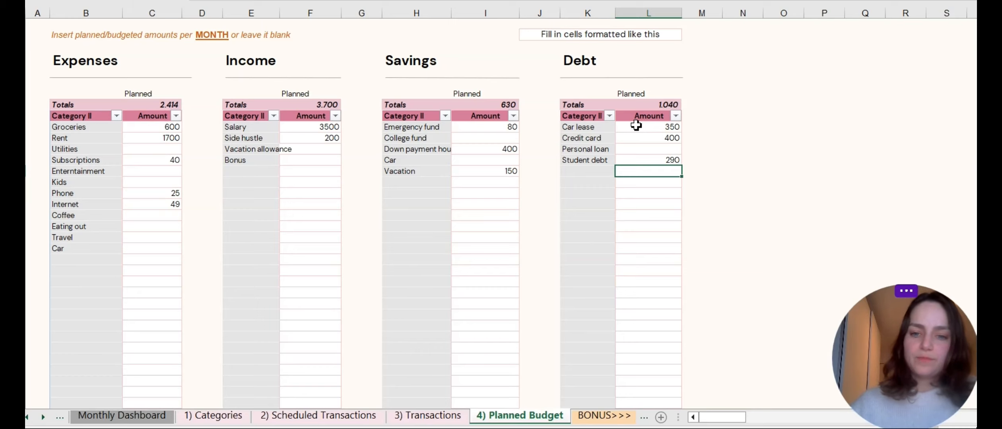